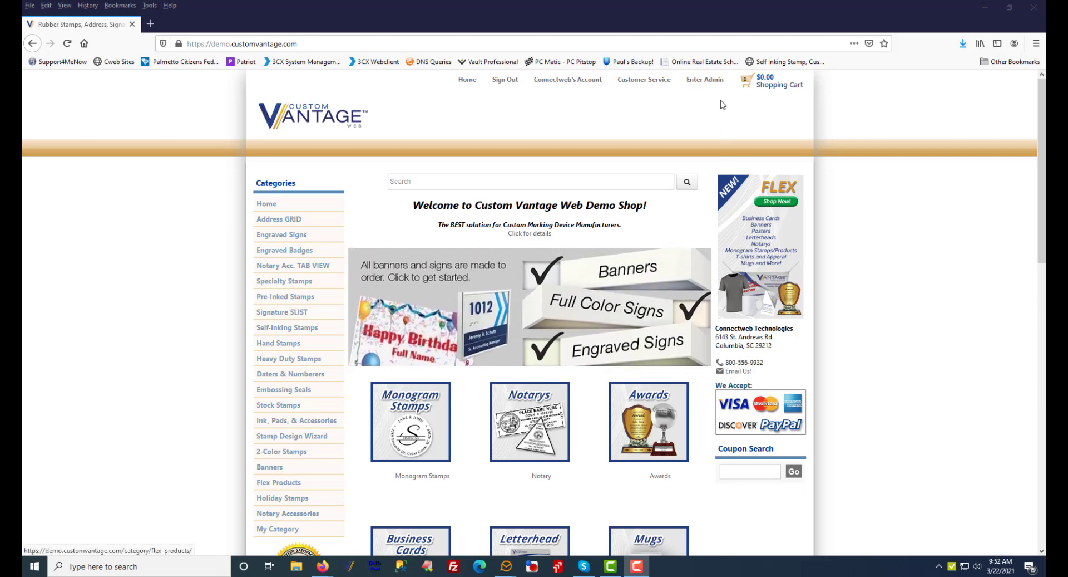
Enter the store administration and open the product management page with its section for adding new products.
{"action": "left_click", "coordinate": [709, 84]}
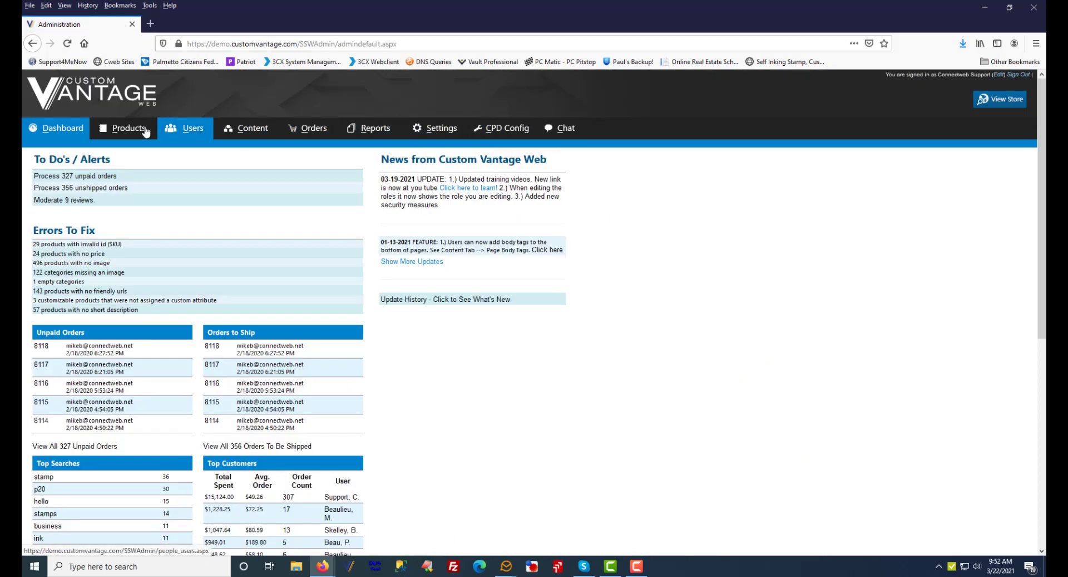
{"action": "left_click", "coordinate": [145, 129]}
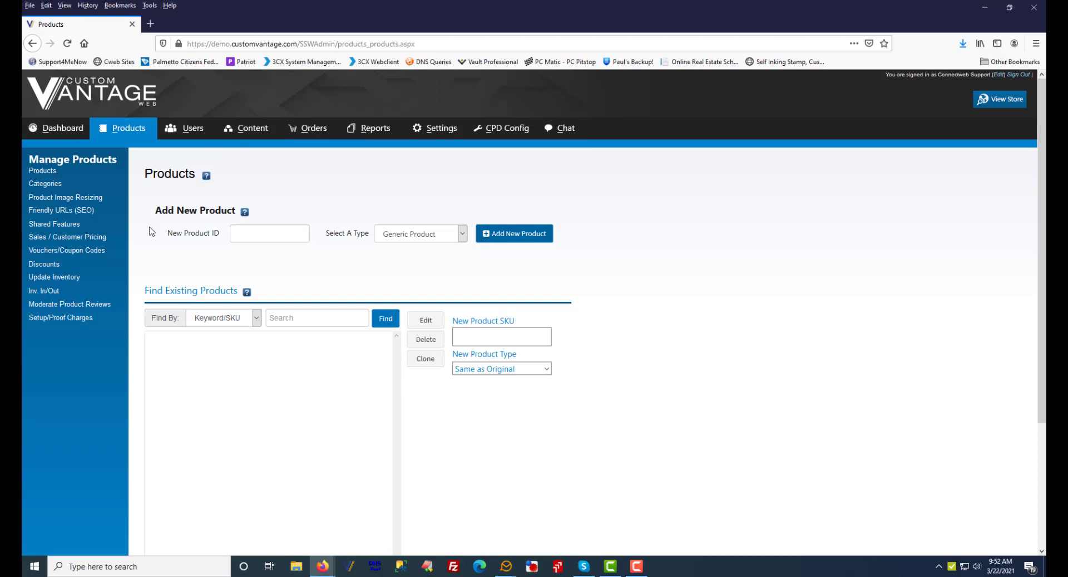
{"action": "left_click_drag", "start_coordinate": [156, 210], "coordinate": [238, 209]}
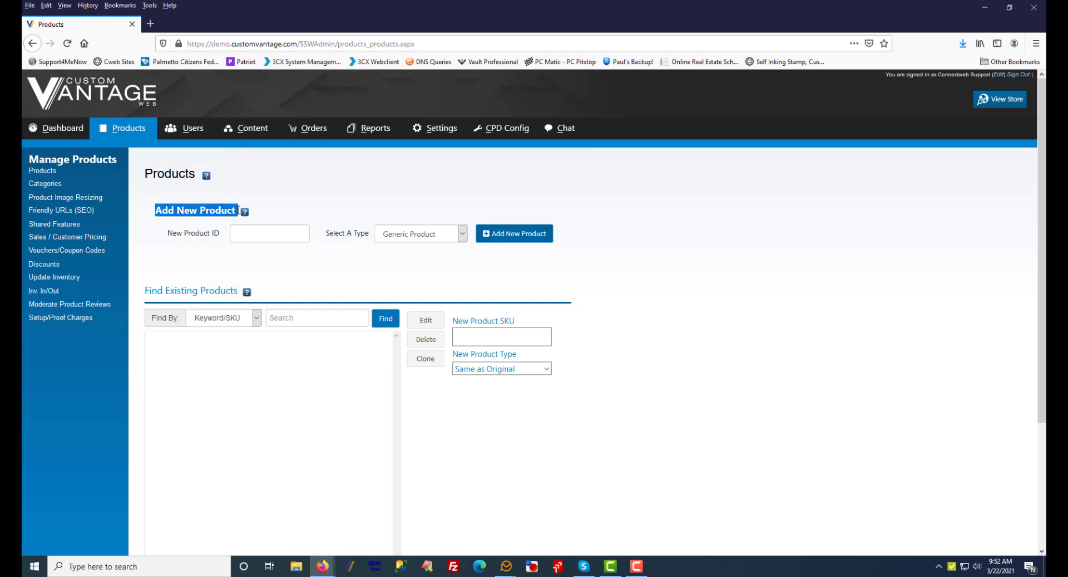
Add a new product with the ID demo-1 and the type Generic Product.
{"action": "left_click", "coordinate": [260, 233]}
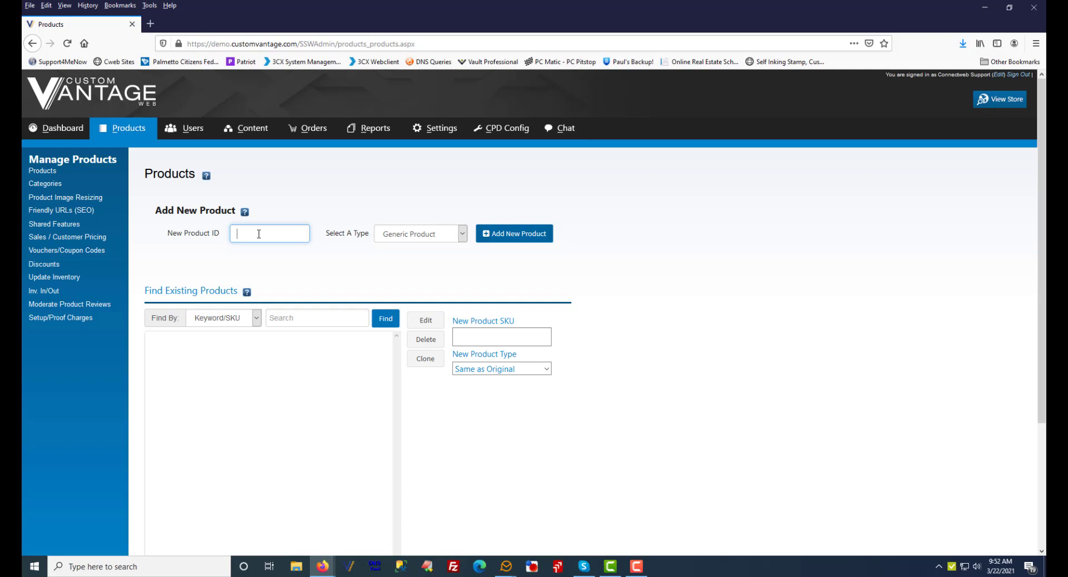
{"action": "type", "text": "demo-1"}
{"action": "left_click", "coordinate": [464, 234]}
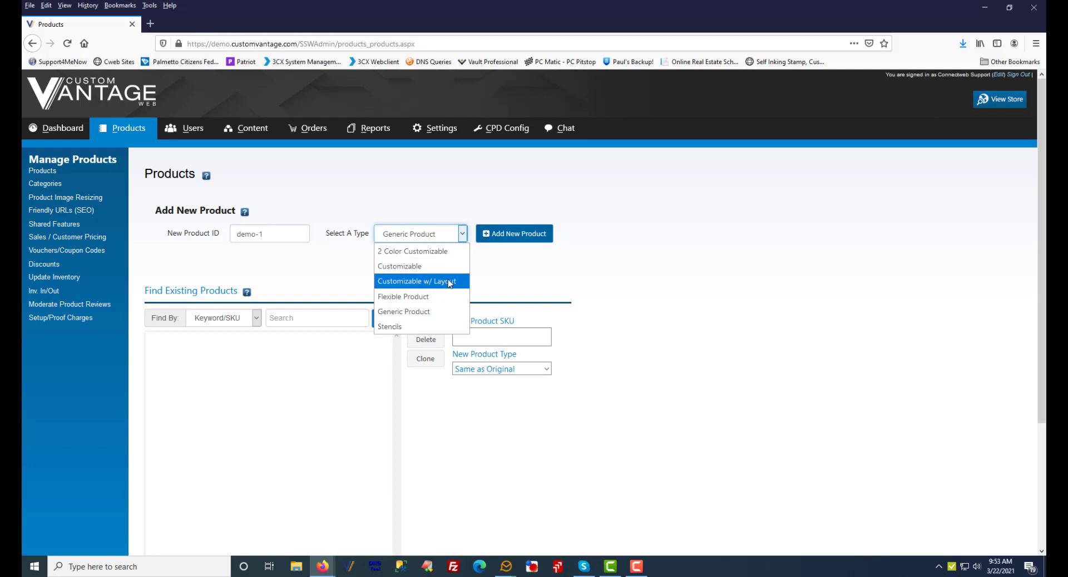
{"action": "left_click", "coordinate": [408, 315]}
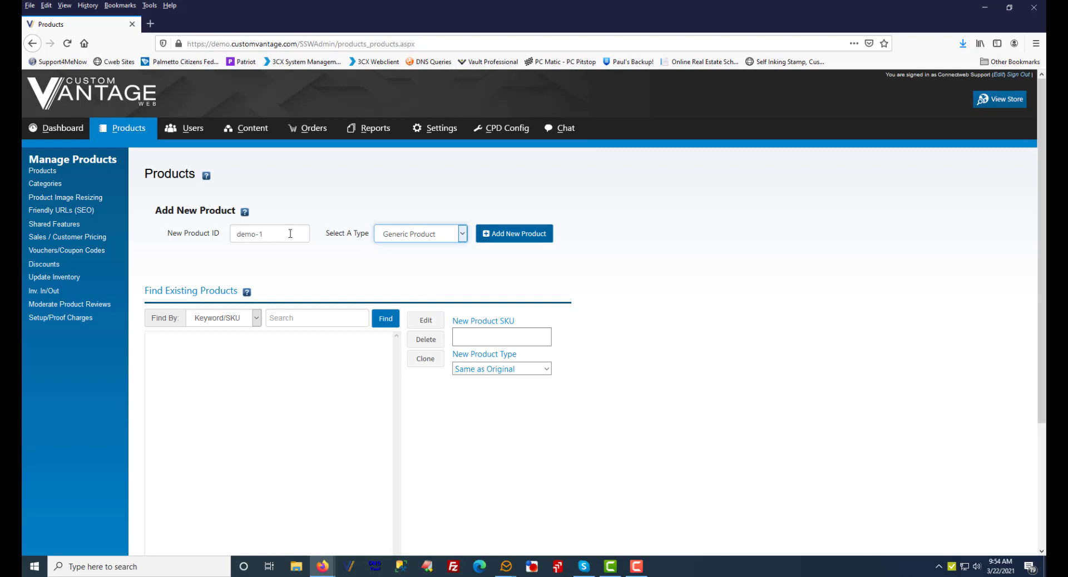
{"action": "left_click", "coordinate": [500, 238]}
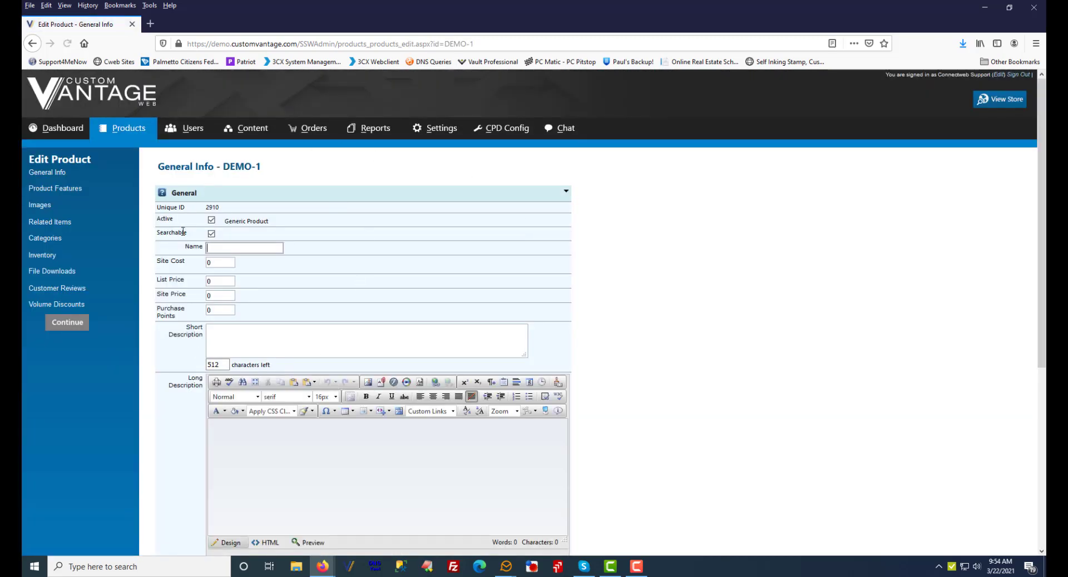
Name the product New Test Product.
{"action": "left_click", "coordinate": [251, 246]}
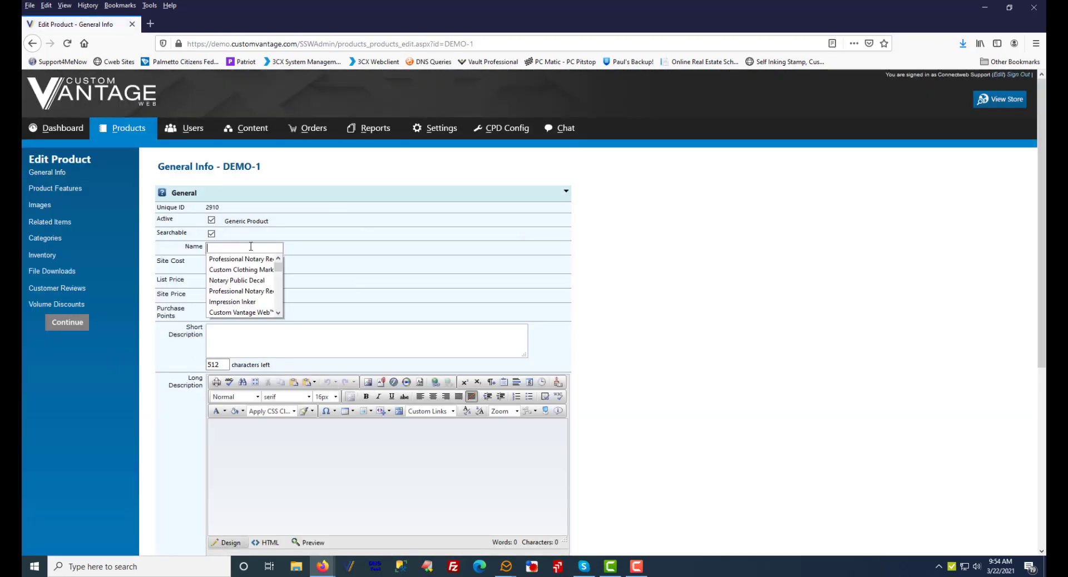
{"action": "type", "text": "New "}
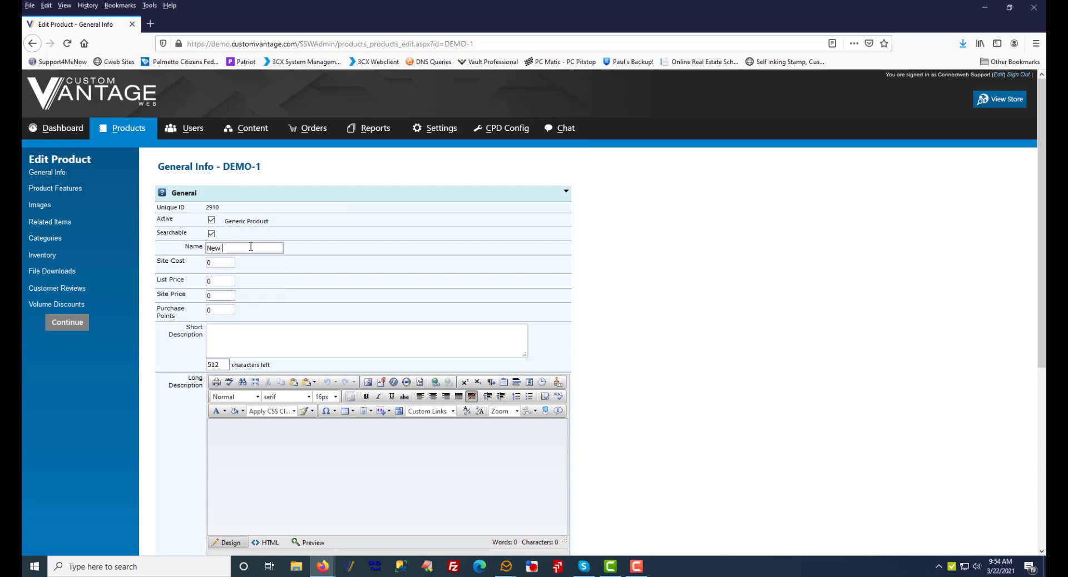
{"action": "type", "text": "Test Product"}
Set the product's list price to 20 and its site price to 15.
{"action": "left_click_drag", "start_coordinate": [216, 281], "coordinate": [206, 282]}
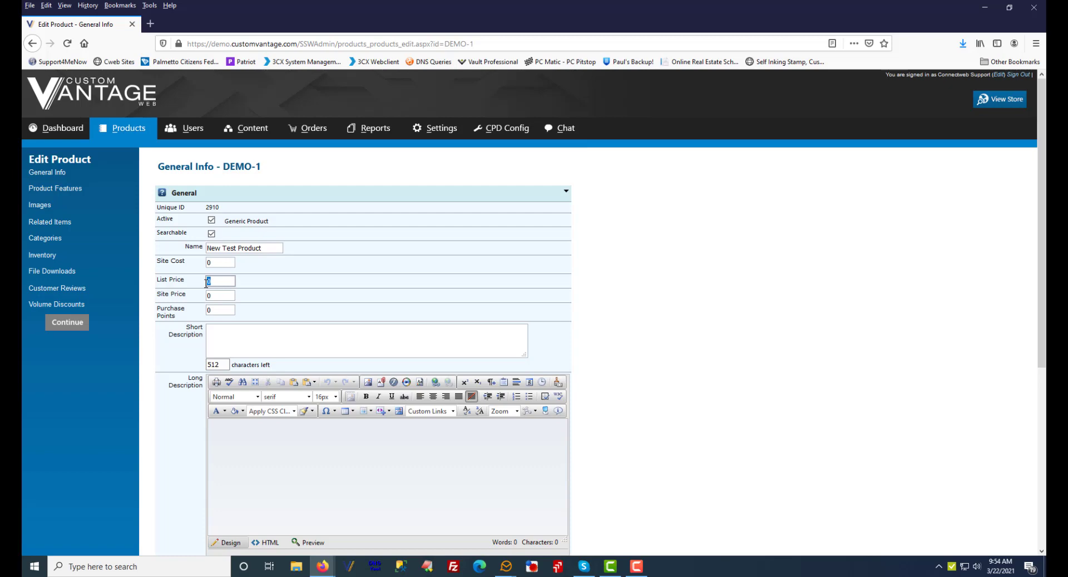
{"action": "type", "text": "20"}
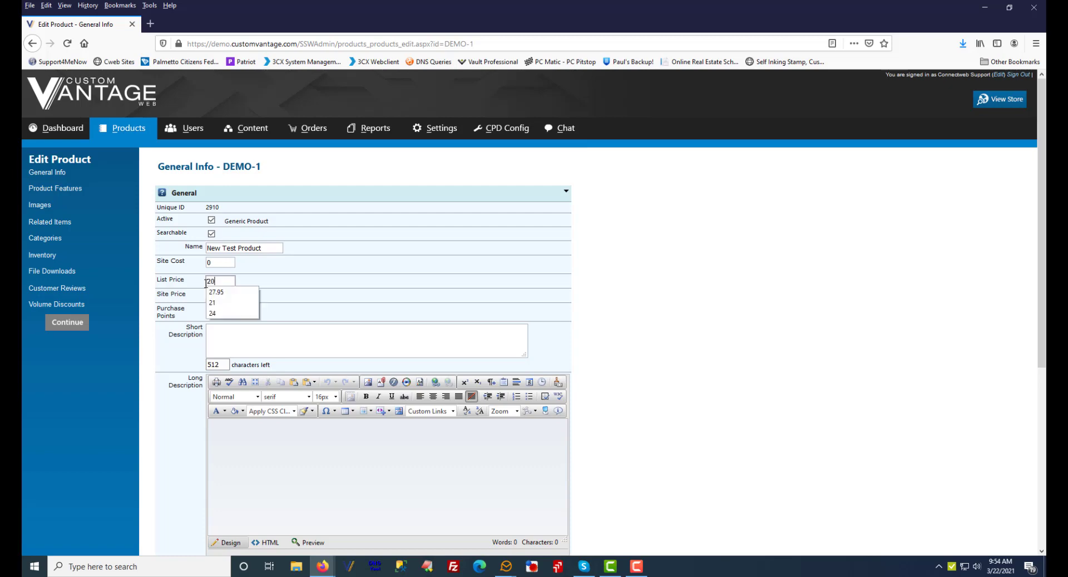
{"action": "key", "text": "Tab"}
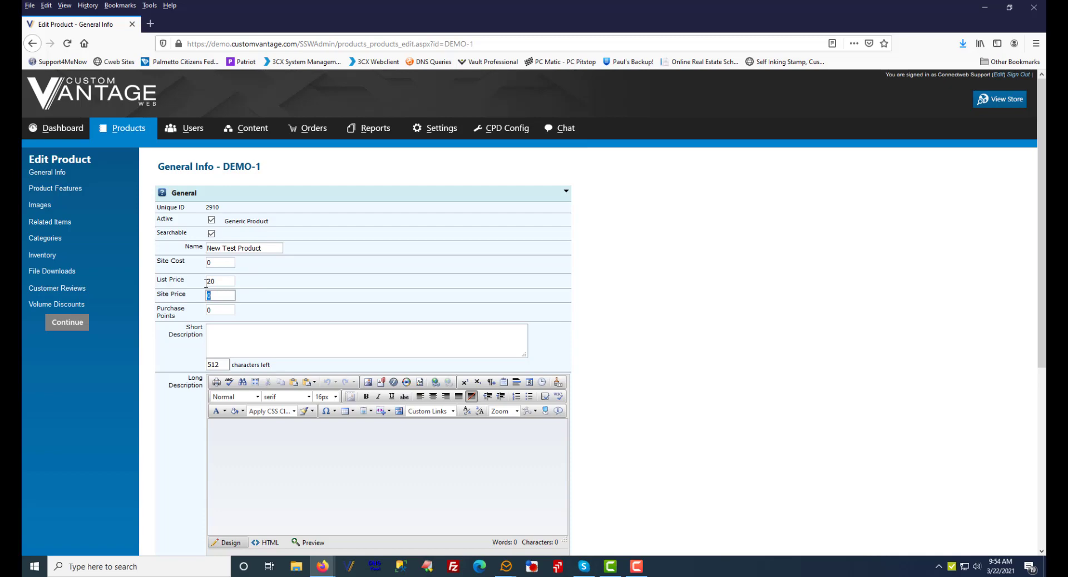
{"action": "type", "text": "15"}
{"action": "left_click", "coordinate": [219, 296]}
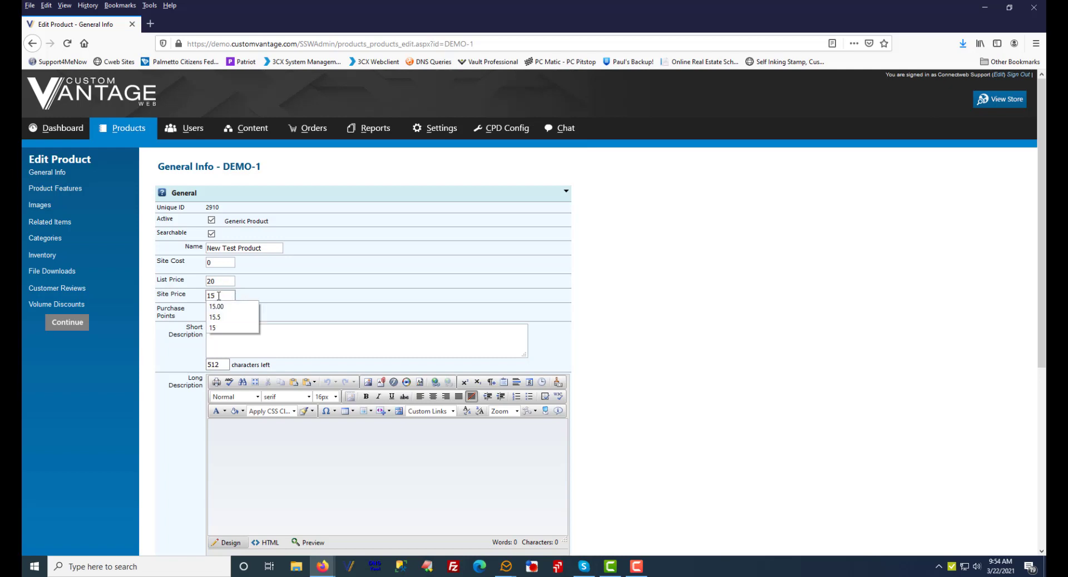
{"action": "left_click", "coordinate": [268, 288]}
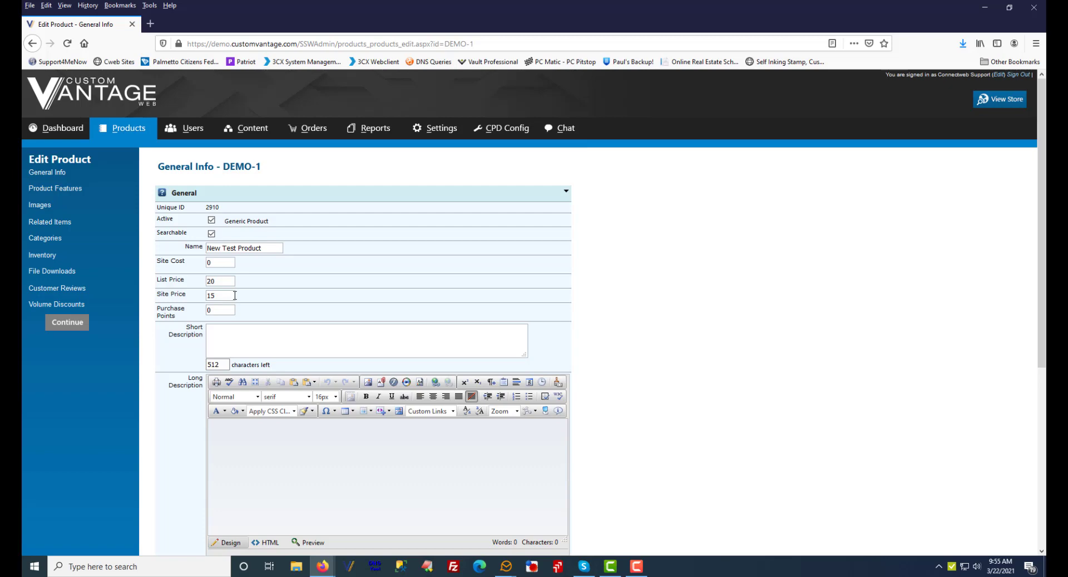
Enter "My Short Description Here" as the short description and copy the same text into the long description.
{"action": "left_click", "coordinate": [223, 347]}
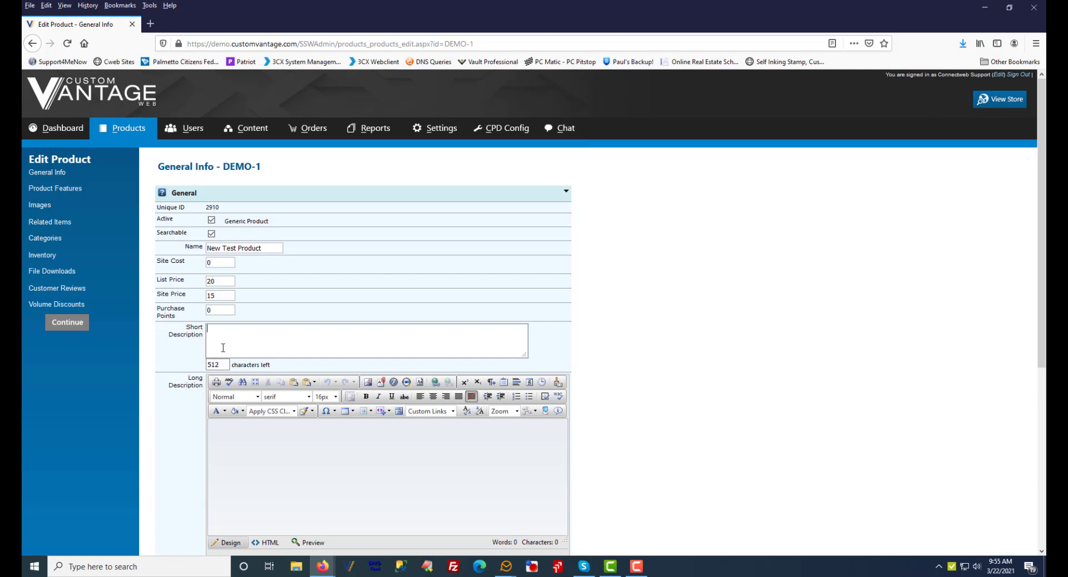
{"action": "type", "text": "My Short Description Here"}
{"action": "left_click_drag", "start_coordinate": [329, 339], "coordinate": [200, 320]}
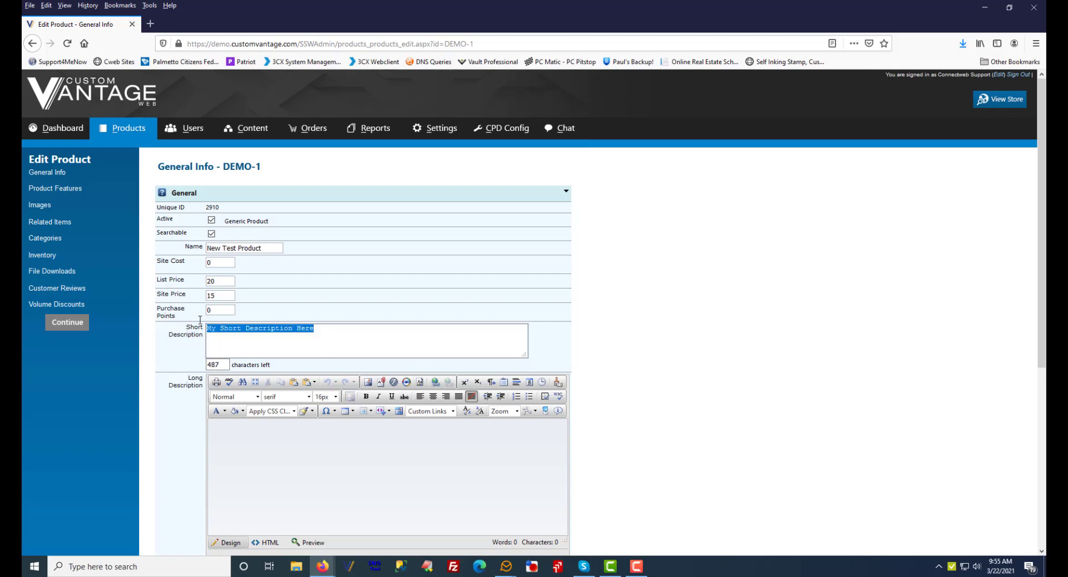
{"action": "key", "text": "ctrl+c"}
{"action": "left_click", "coordinate": [302, 424]}
{"action": "key", "text": "ctrl+v"}
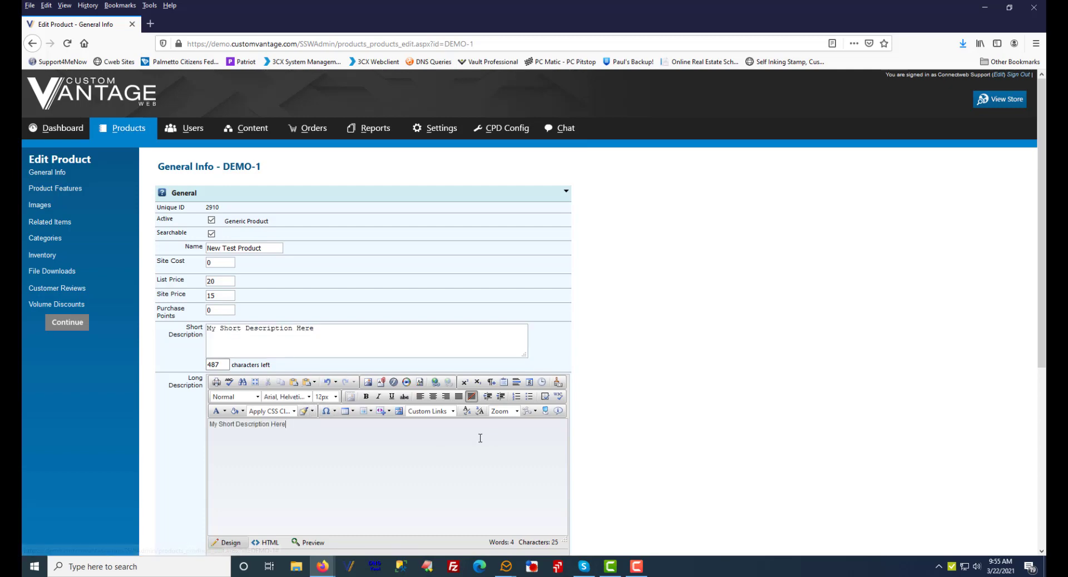
Change the long description text to "My Long Description Here" and start a new line below it.
{"action": "scroll", "coordinate": [480, 438], "scroll_direction": "down", "scroll_amount": 2}
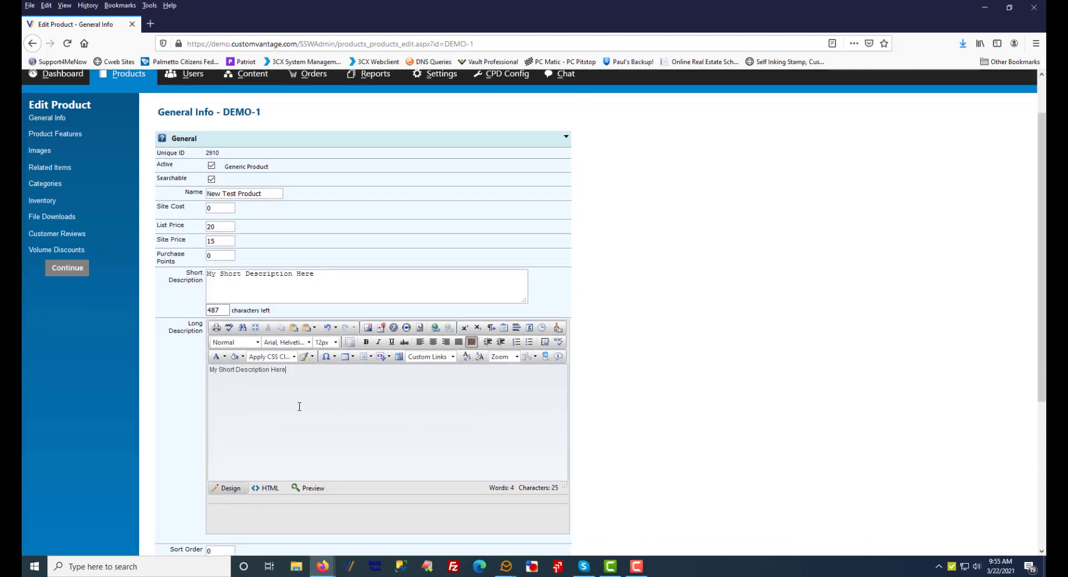
{"action": "double_click", "coordinate": [228, 370]}
{"action": "key", "text": "Delete"}
{"action": "type", "text": "Long"}
{"action": "left_click", "coordinate": [294, 372]}
{"action": "key", "text": "Return"}
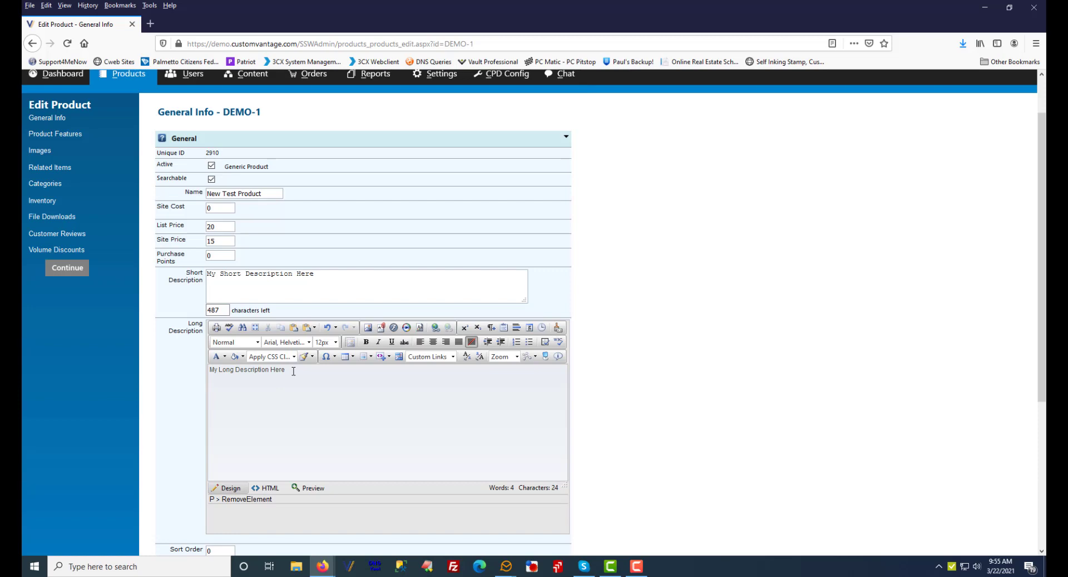
Open the Image Manager for the long description, browse the images folder and switch to the sharedimages folder.
{"action": "left_click", "coordinate": [368, 328]}
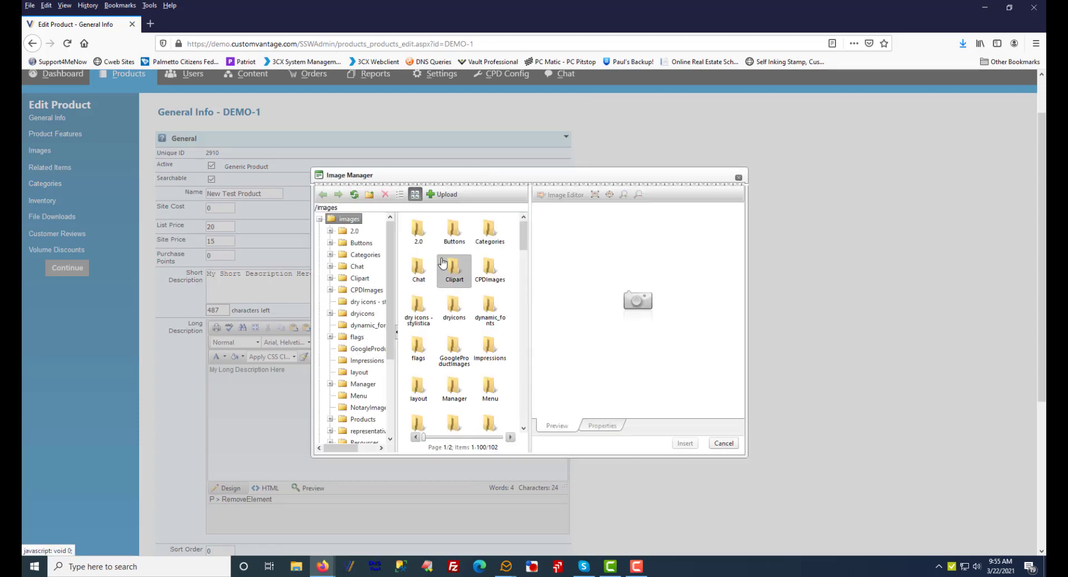
{"action": "scroll", "coordinate": [494, 340], "scroll_direction": "down", "scroll_amount": 5}
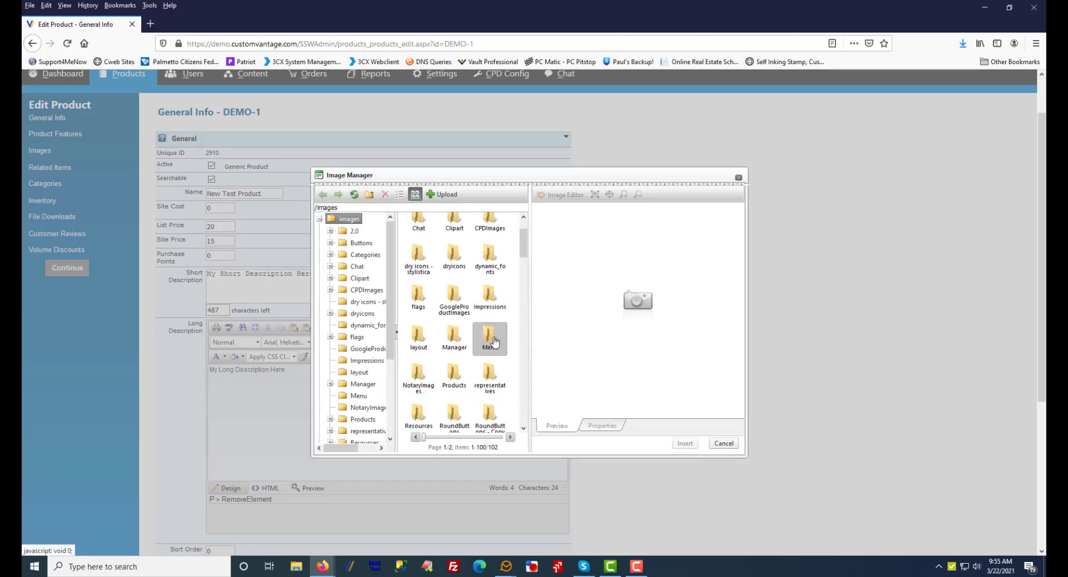
{"action": "scroll", "coordinate": [498, 345], "scroll_direction": "down", "scroll_amount": 5}
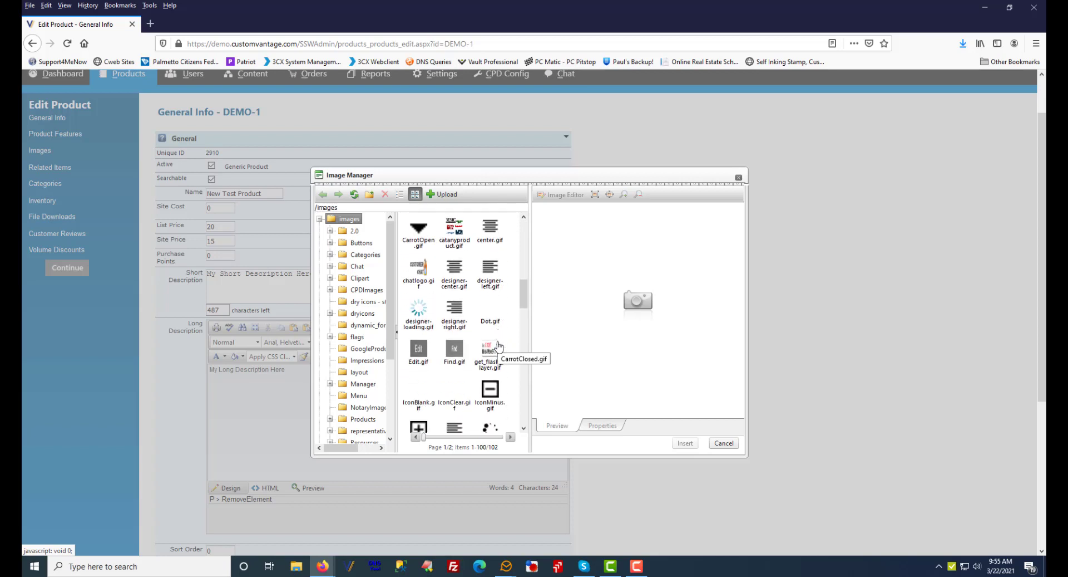
{"action": "scroll", "coordinate": [493, 344], "scroll_direction": "down", "scroll_amount": 5}
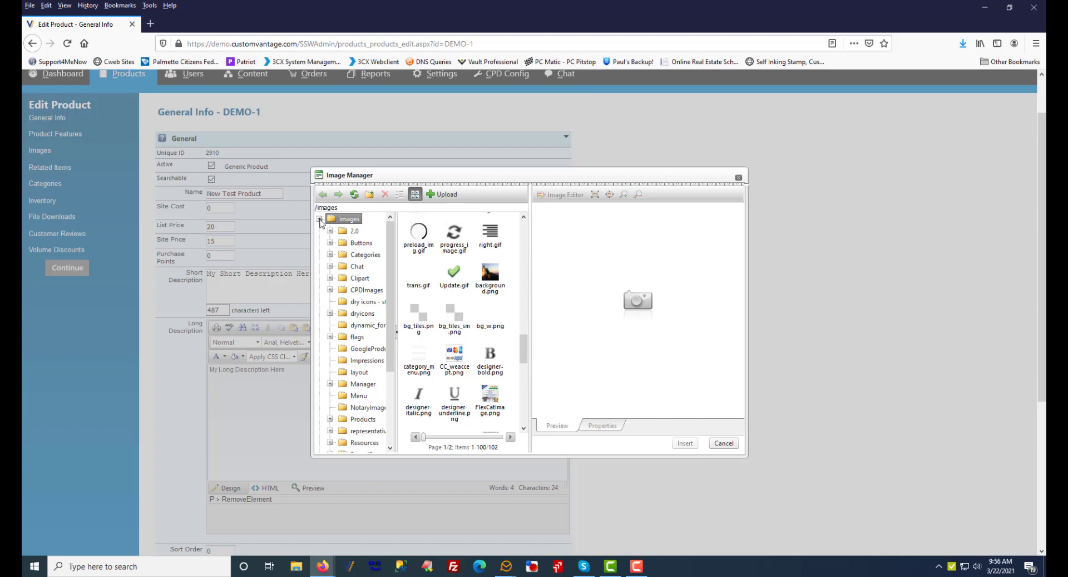
{"action": "left_click", "coordinate": [320, 219]}
{"action": "left_click", "coordinate": [346, 233]}
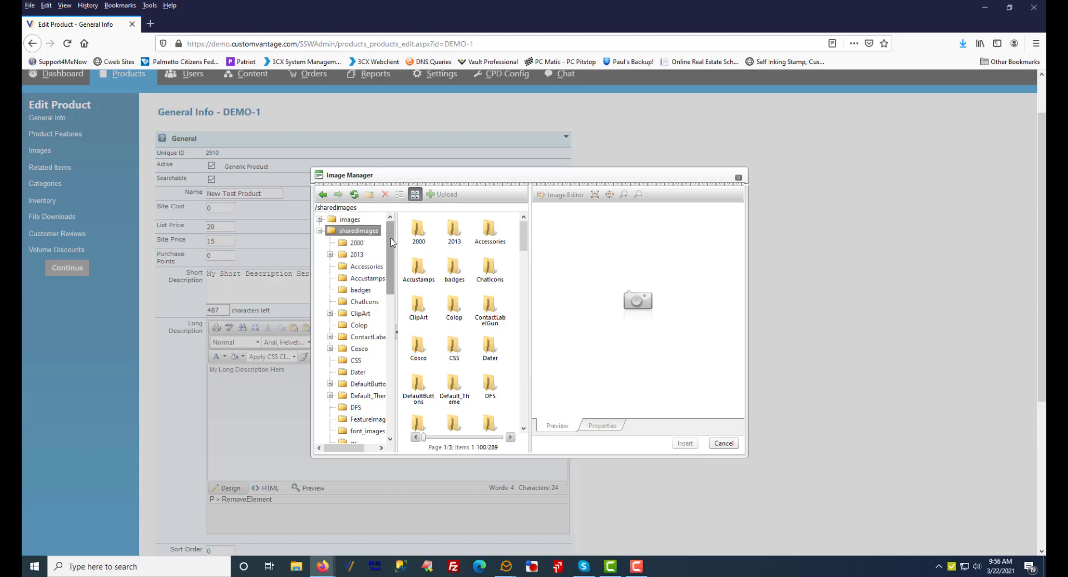
Insert the image PR20.gif from the shared impressions folder below the long description text.
{"action": "scroll", "coordinate": [391, 250], "scroll_direction": "down", "scroll_amount": 1}
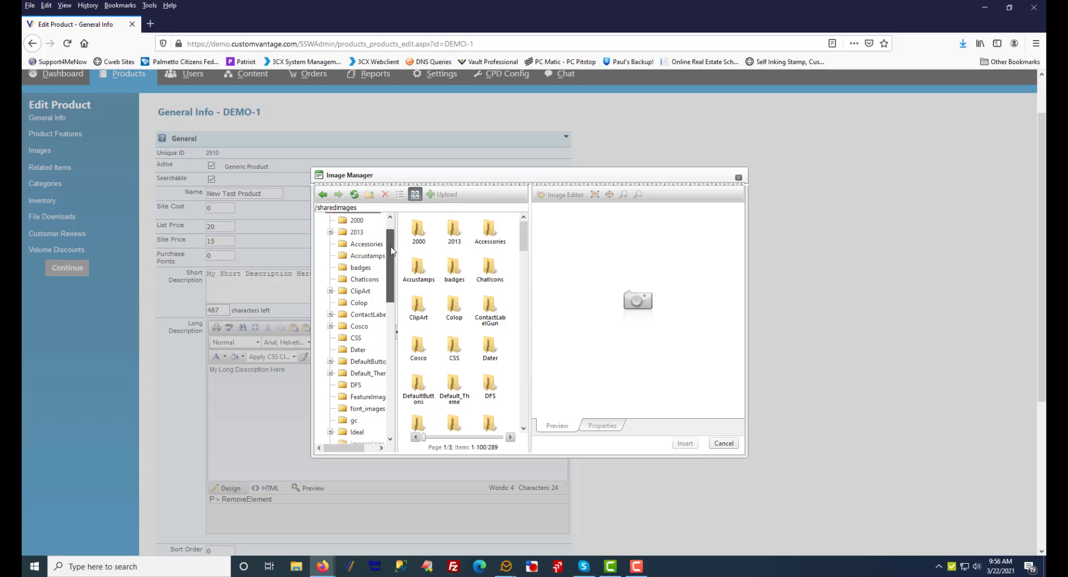
{"action": "left_click_drag", "start_coordinate": [391, 251], "coordinate": [395, 287]}
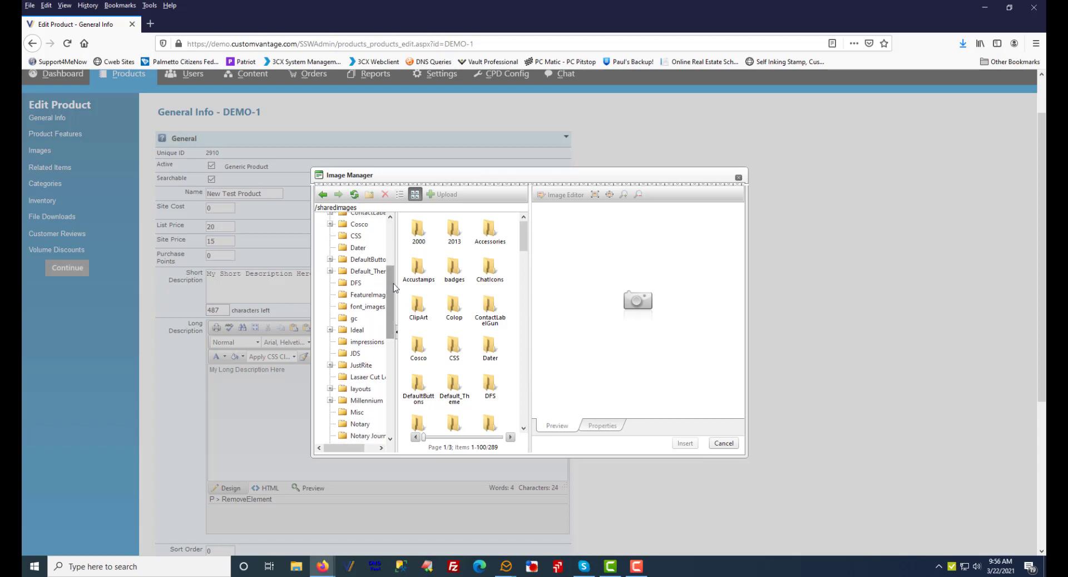
{"action": "left_click", "coordinate": [366, 341]}
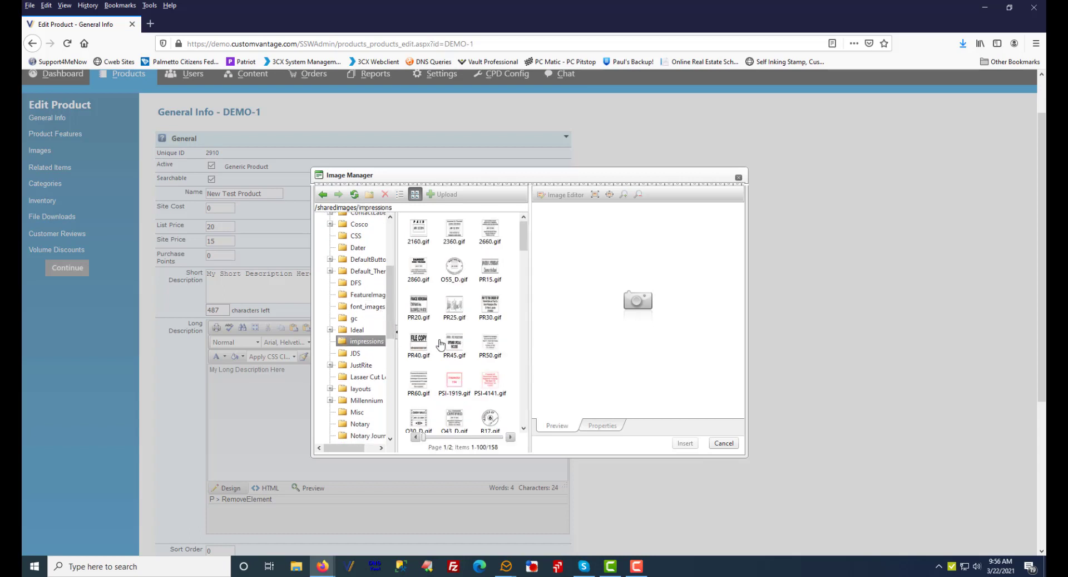
{"action": "scroll", "coordinate": [464, 358], "scroll_direction": "down", "scroll_amount": 3}
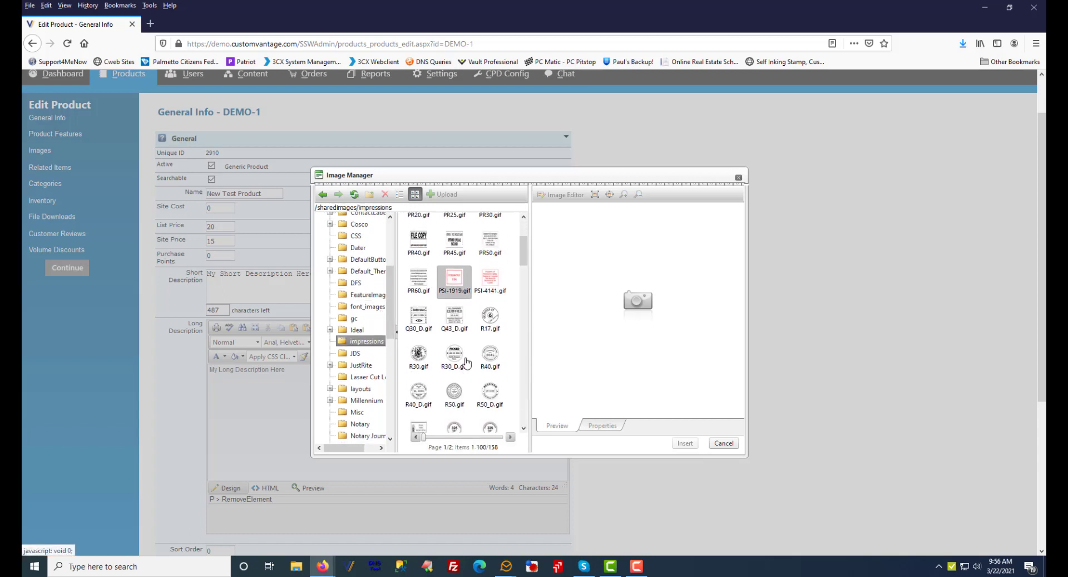
{"action": "scroll", "coordinate": [489, 317], "scroll_direction": "up", "scroll_amount": 1}
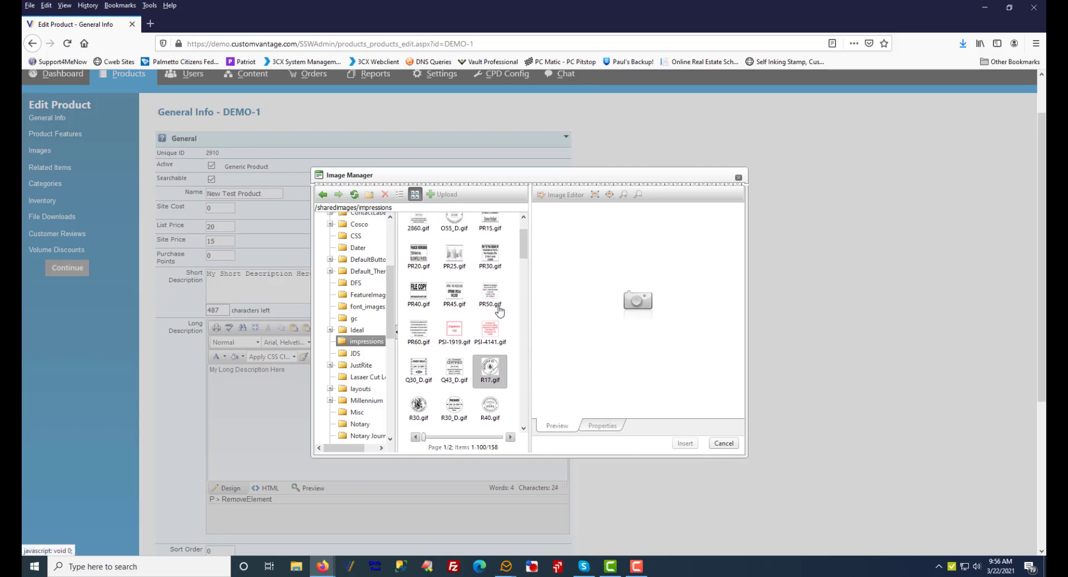
{"action": "left_click", "coordinate": [430, 268]}
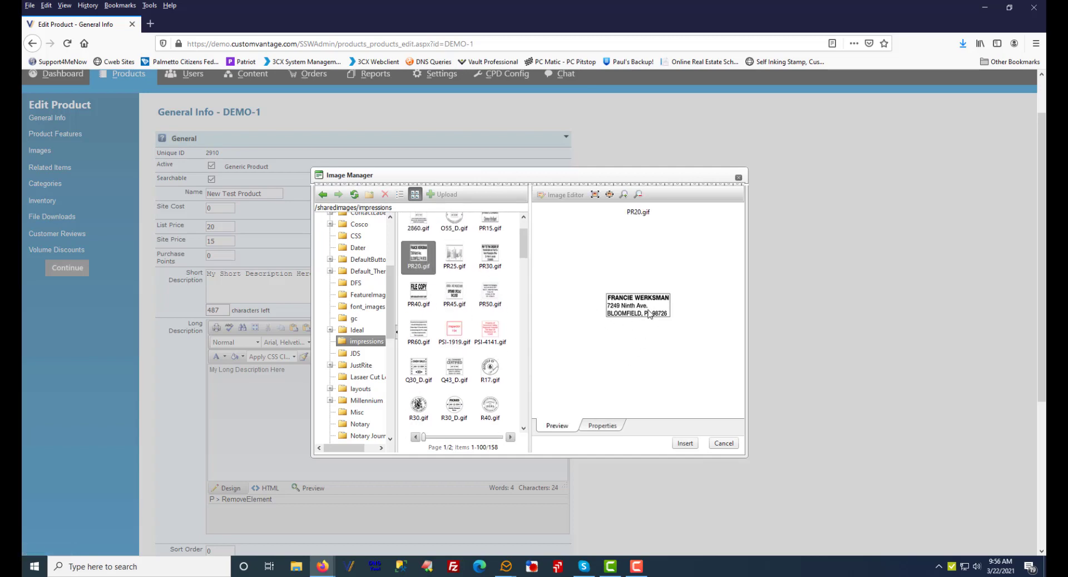
{"action": "left_click", "coordinate": [685, 443]}
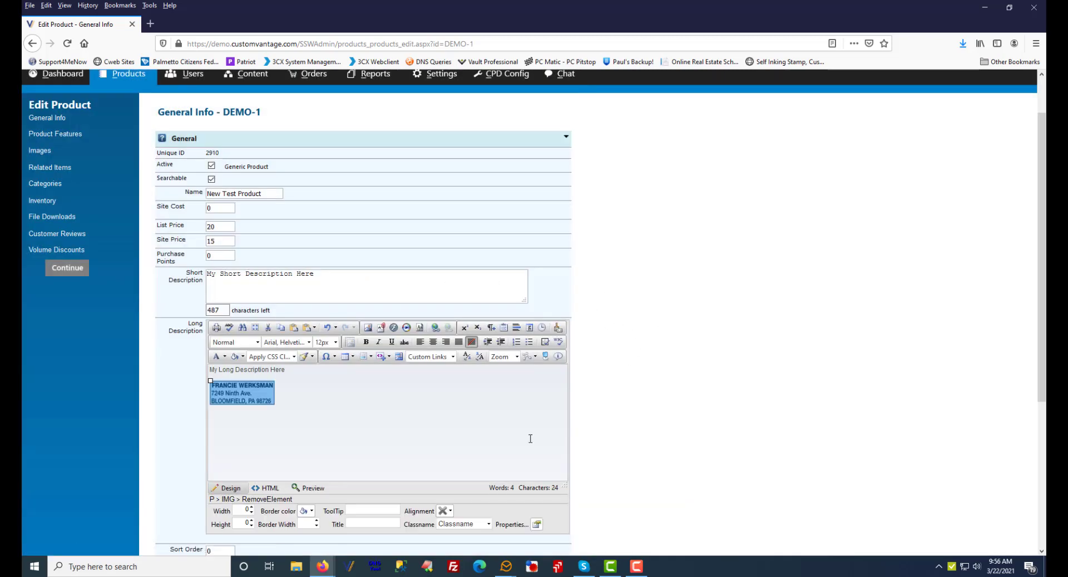
{"action": "left_click", "coordinate": [334, 400]}
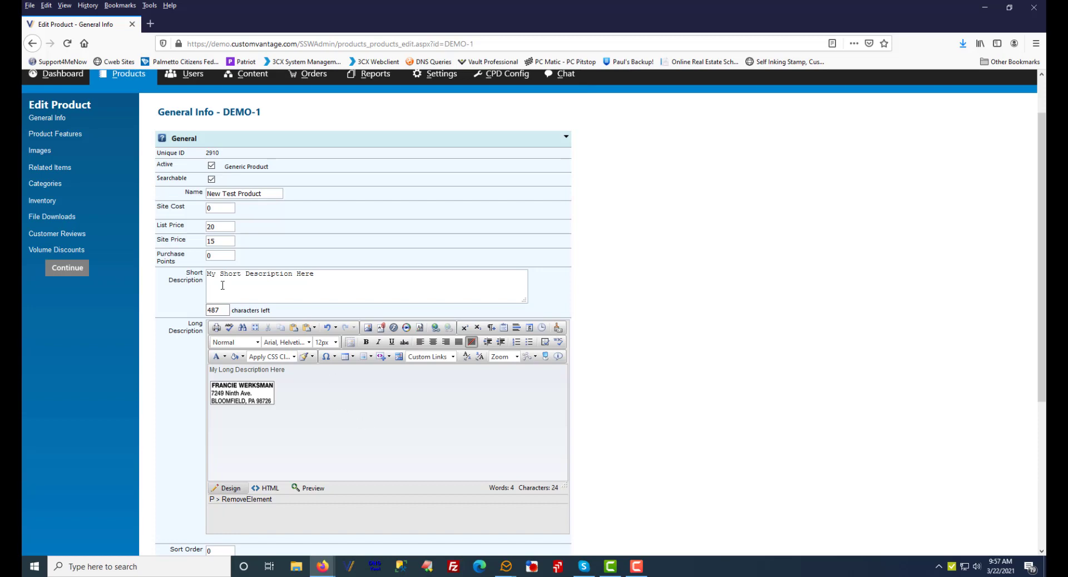
Examine the product's Sort Order setting below the long description without changing its value.
{"action": "scroll", "coordinate": [282, 391], "scroll_direction": "down", "scroll_amount": 1}
{"action": "scroll", "coordinate": [282, 391], "scroll_direction": "down", "scroll_amount": 5}
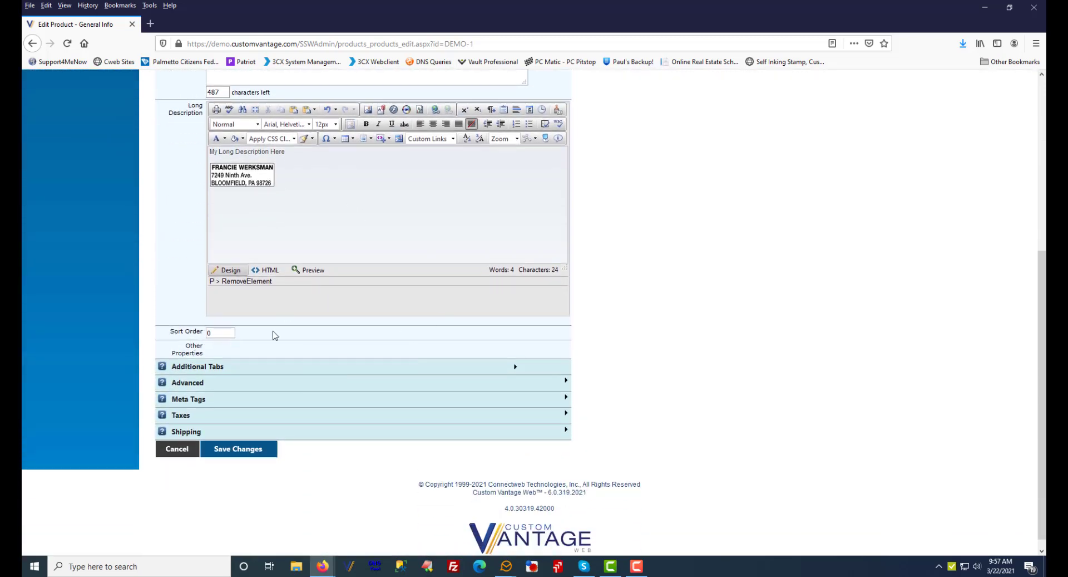
{"action": "scroll", "coordinate": [199, 331], "scroll_direction": "down", "scroll_amount": 1}
{"action": "left_click", "coordinate": [220, 322]}
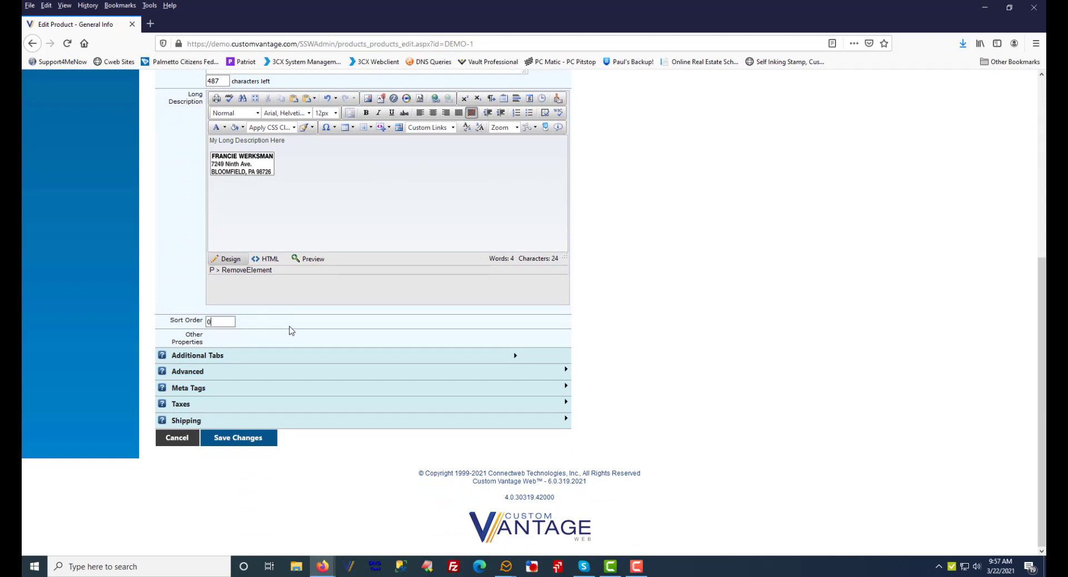
{"action": "left_click_drag", "start_coordinate": [224, 322], "coordinate": [194, 323]}
{"action": "left_click", "coordinate": [288, 336]}
{"action": "left_click", "coordinate": [216, 321]}
{"action": "scroll", "coordinate": [314, 372], "scroll_direction": "up", "scroll_amount": 3}
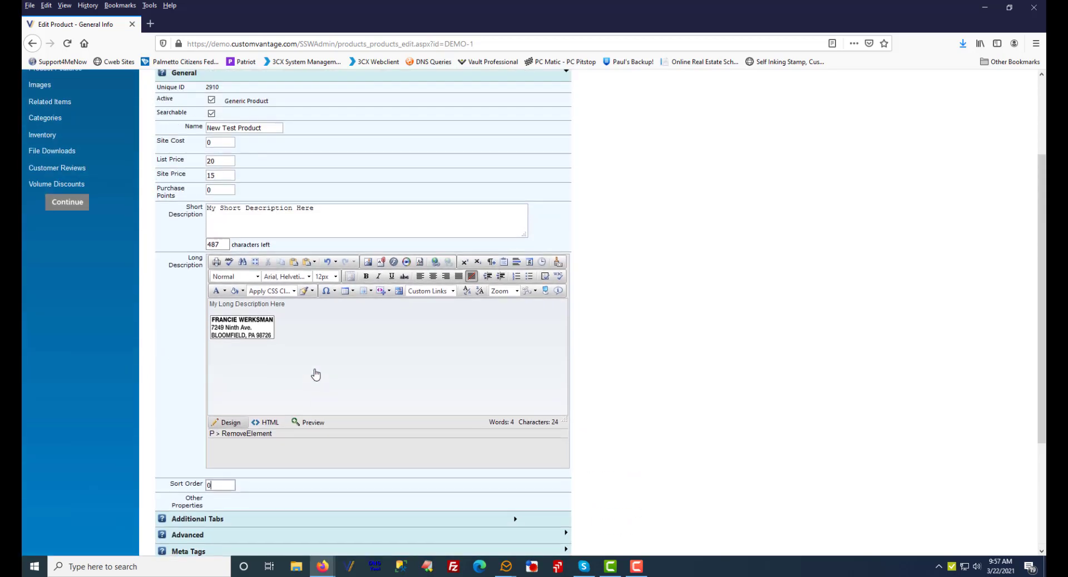
Expand the product's Meta Tags section and examine the Meta Title, Meta Keywords, Meta Description and Friendly URL fields.
{"action": "left_click_drag", "start_coordinate": [273, 127], "coordinate": [107, 209]}
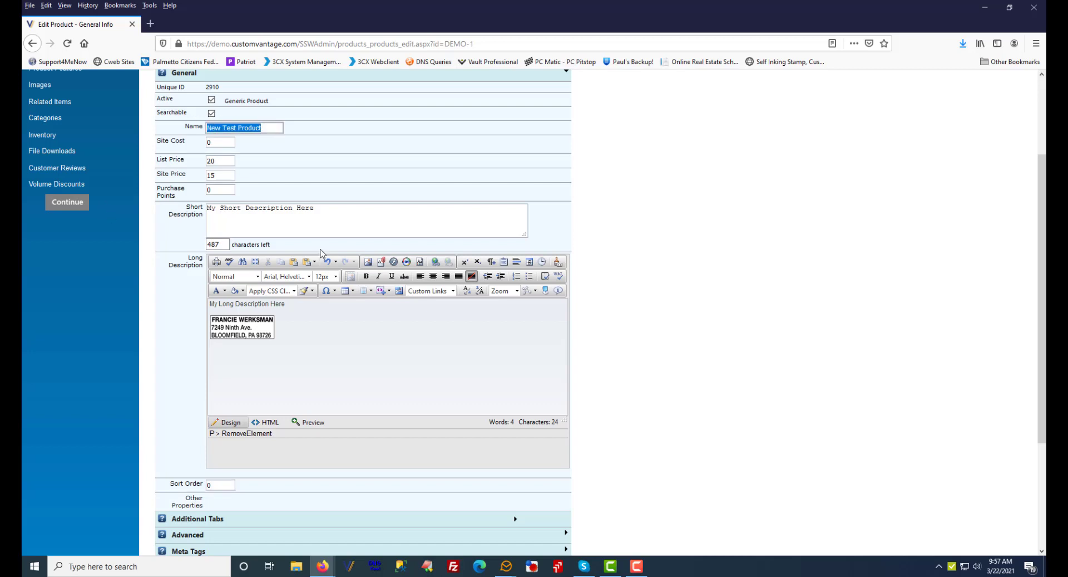
{"action": "scroll", "coordinate": [321, 253], "scroll_direction": "down", "scroll_amount": 3}
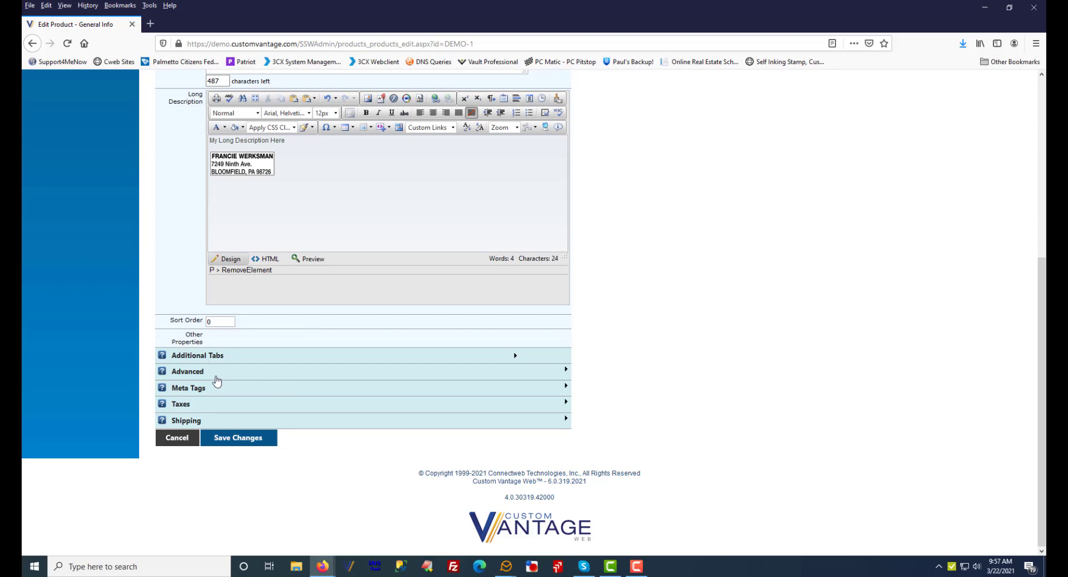
{"action": "left_click", "coordinate": [198, 391]}
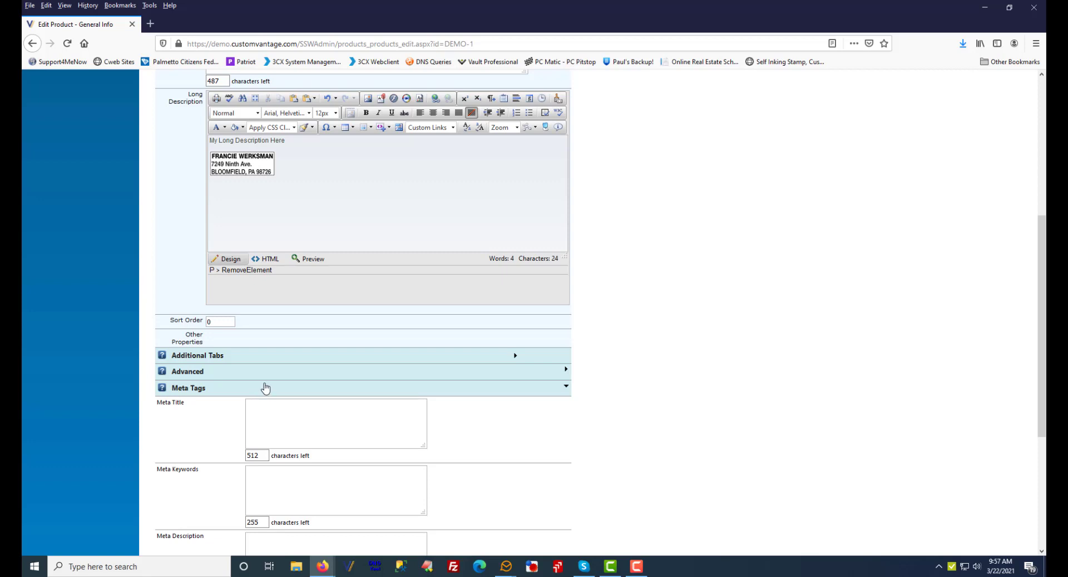
{"action": "left_click", "coordinate": [312, 493]}
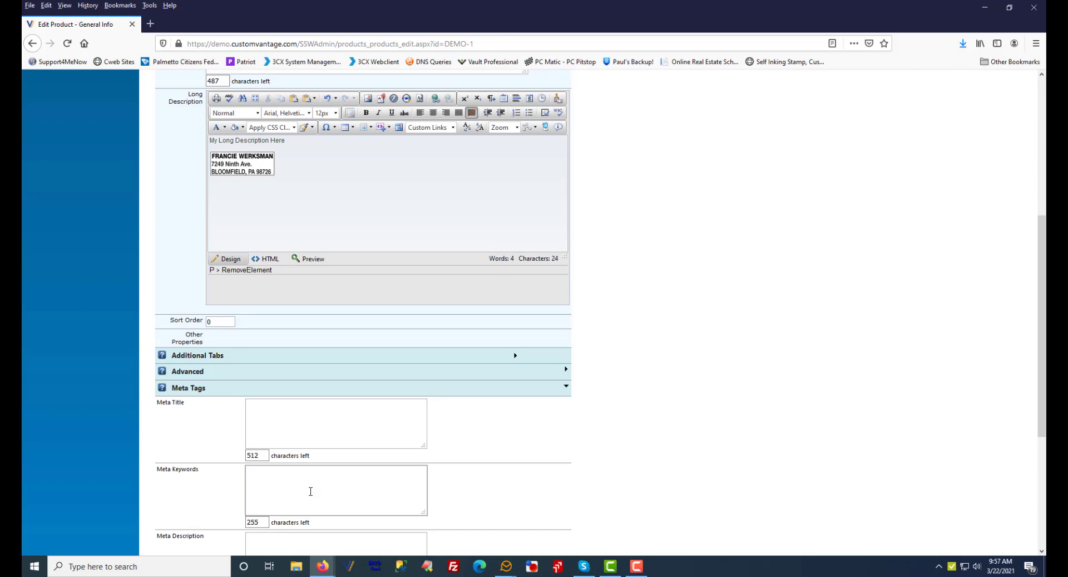
{"action": "left_click", "coordinate": [297, 534]}
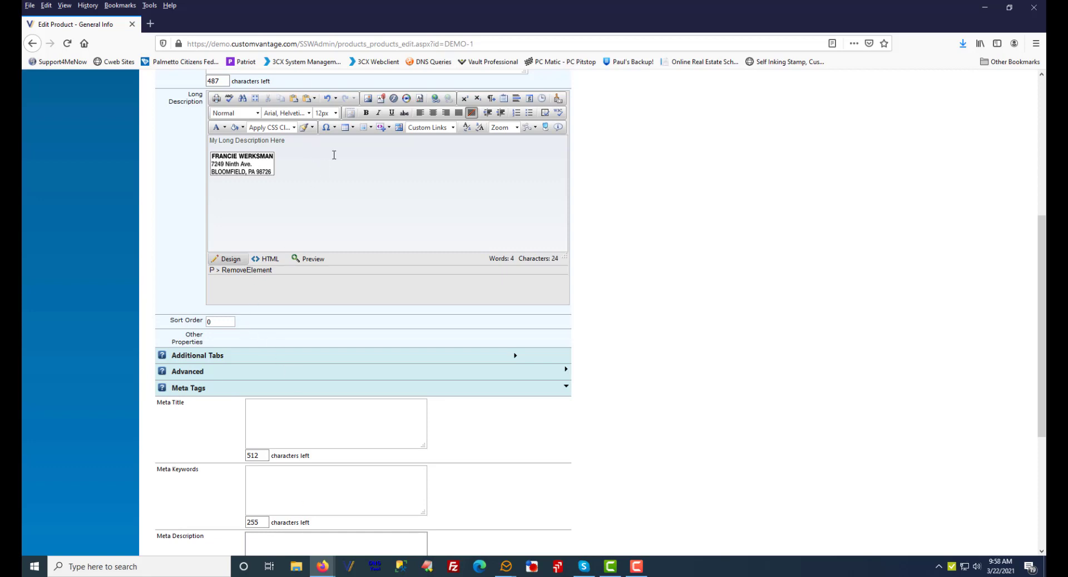
{"action": "left_click_drag", "start_coordinate": [286, 140], "coordinate": [210, 143]}
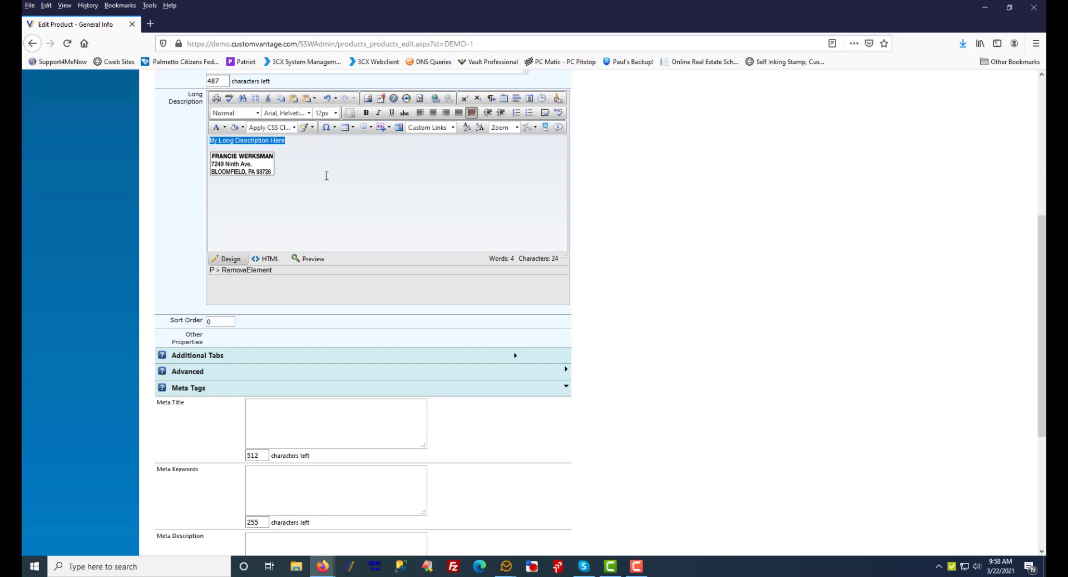
{"action": "left_click", "coordinate": [273, 407]}
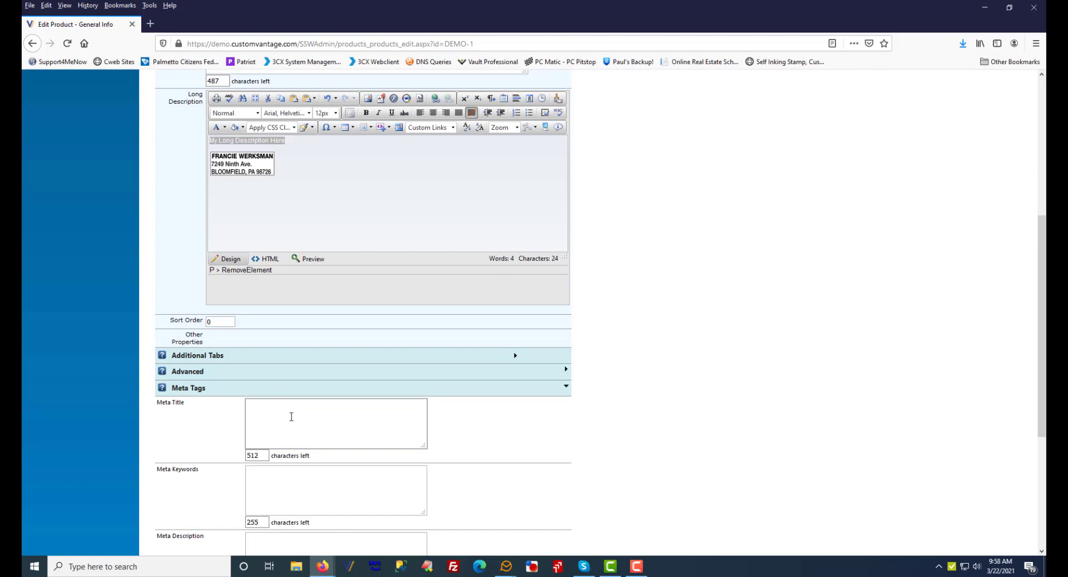
{"action": "left_click", "coordinate": [292, 417]}
{"action": "scroll", "coordinate": [288, 416], "scroll_direction": "down", "scroll_amount": 3}
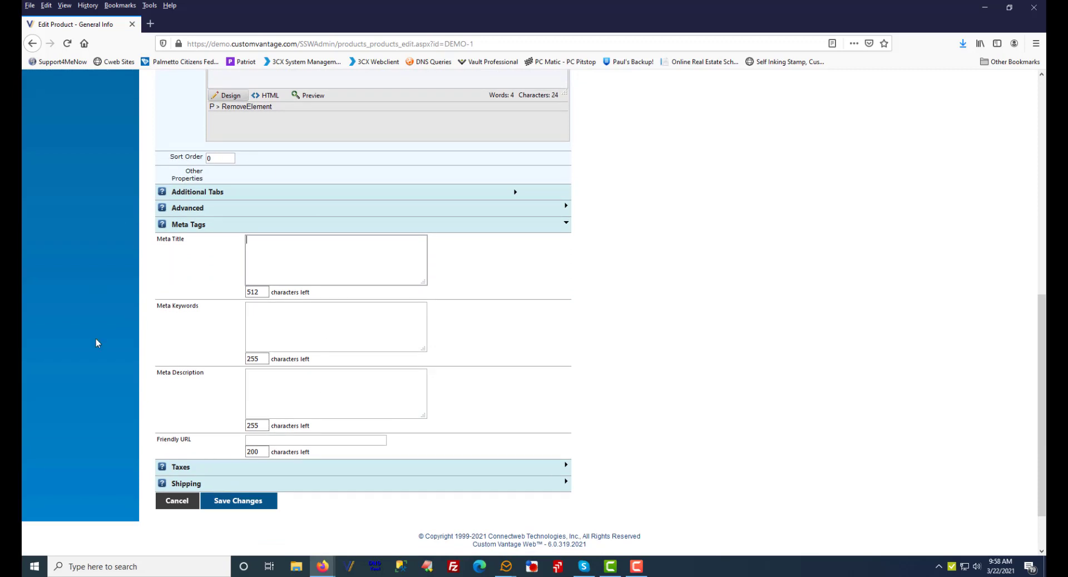
Save the product's general information changes and check the Friendly URL in the Meta Tags section.
{"action": "left_click", "coordinate": [234, 502]}
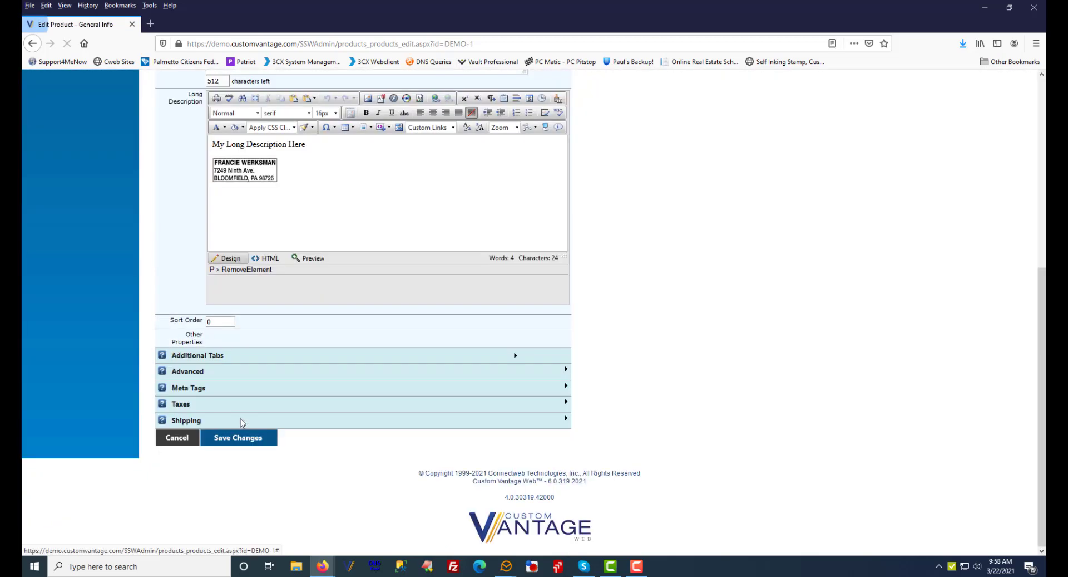
{"action": "left_click", "coordinate": [200, 388]}
{"action": "scroll", "coordinate": [374, 433], "scroll_direction": "down", "scroll_amount": 3}
{"action": "left_click_drag", "start_coordinate": [312, 440], "coordinate": [243, 440]}
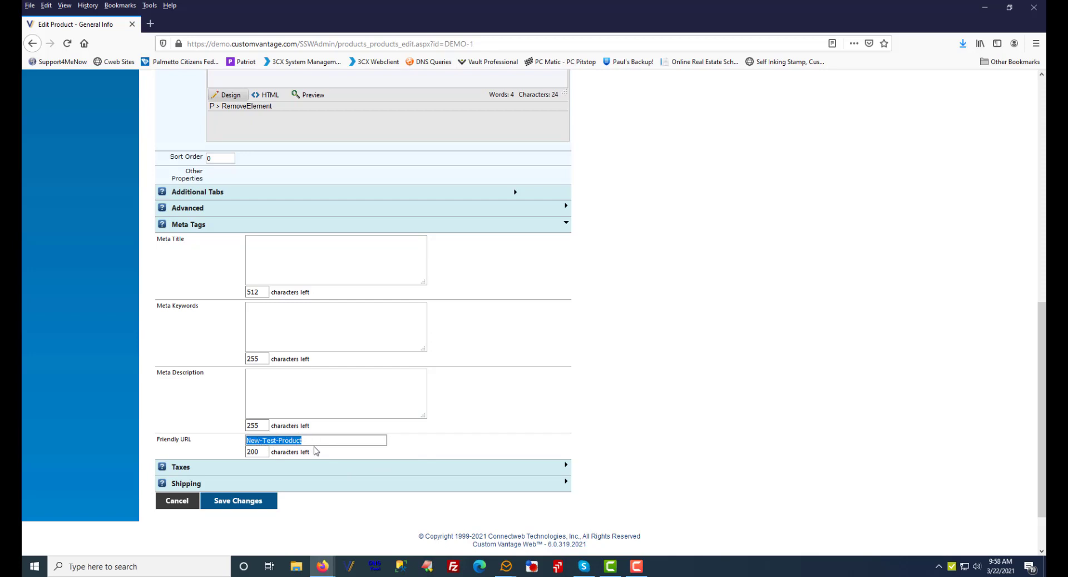
{"action": "left_click", "coordinate": [259, 448]}
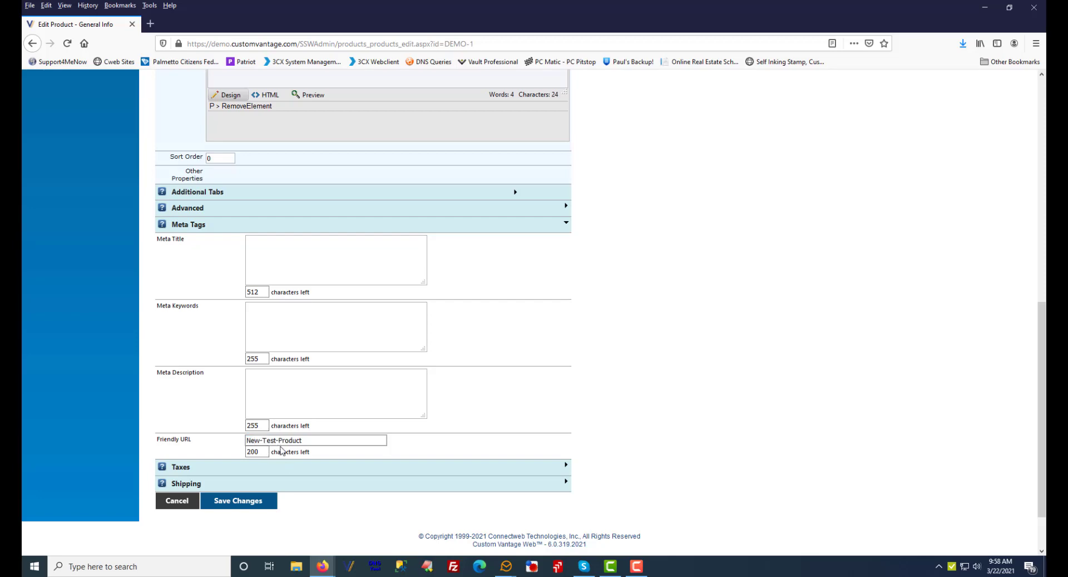
Open the product's Images page and choose 22602_Small.jpg from the images/Products folder as the Small Image.
{"action": "scroll", "coordinate": [281, 452], "scroll_direction": "up", "scroll_amount": 10}
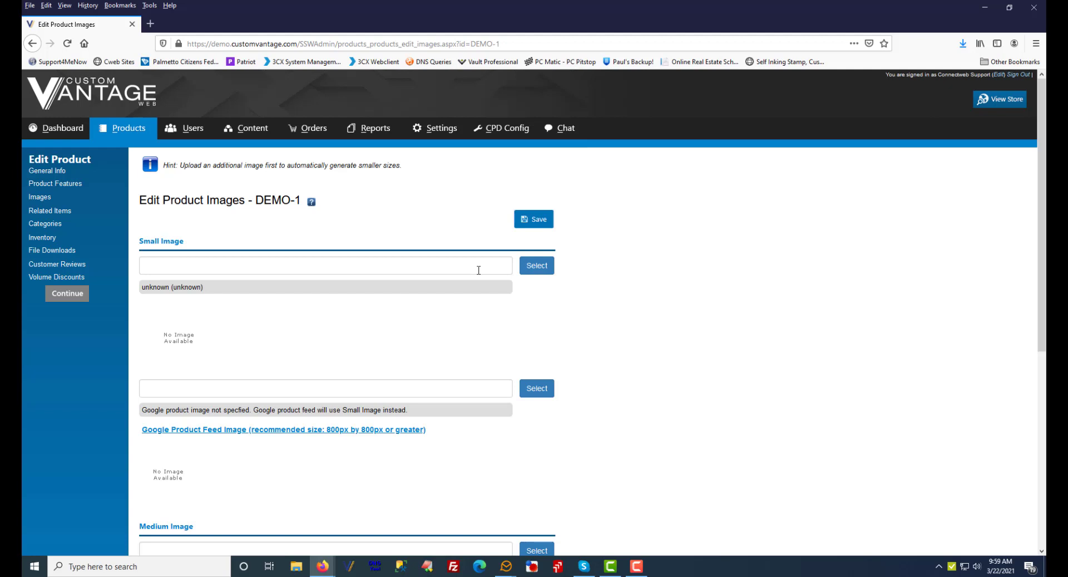
{"action": "scroll", "coordinate": [478, 270], "scroll_direction": "down", "scroll_amount": 2}
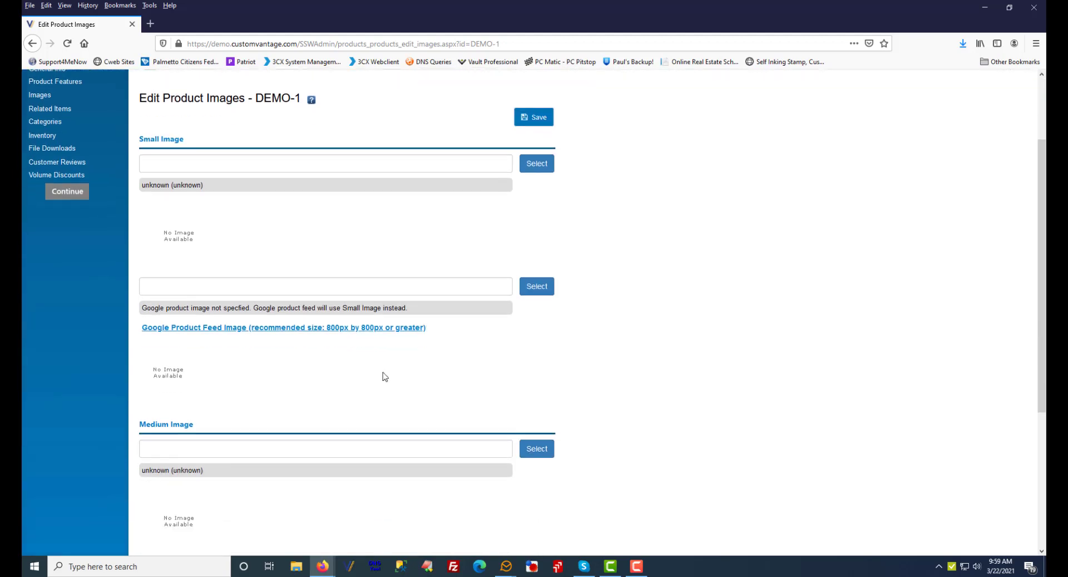
{"action": "left_click", "coordinate": [277, 443]}
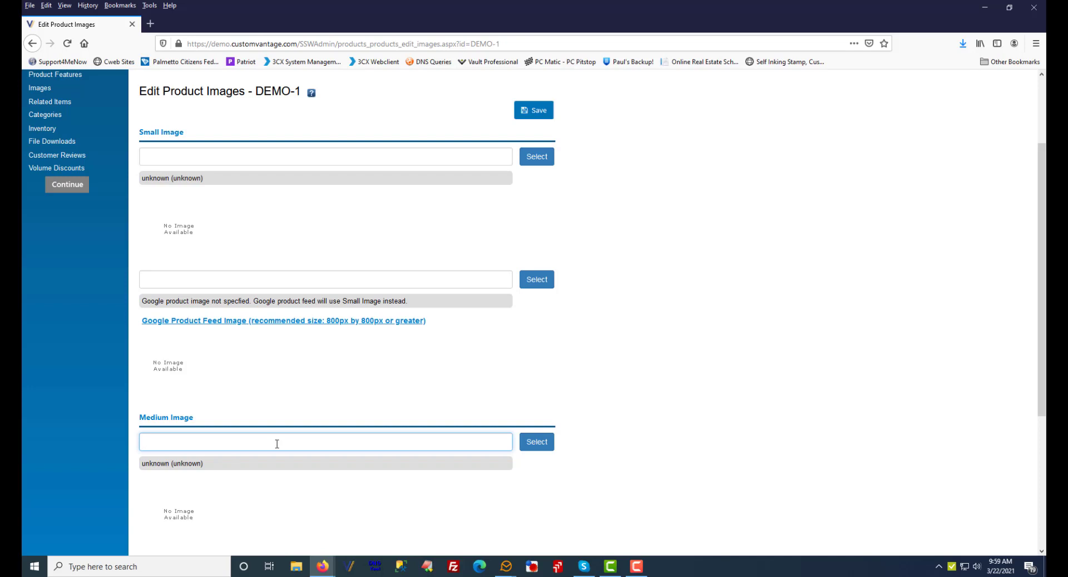
{"action": "left_click", "coordinate": [537, 158]}
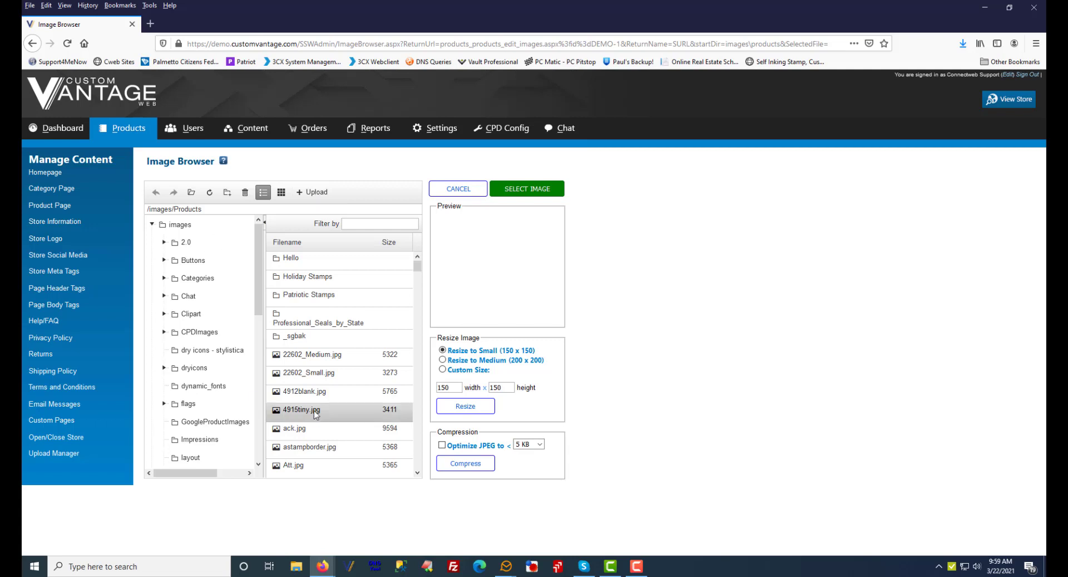
{"action": "left_click", "coordinate": [301, 378]}
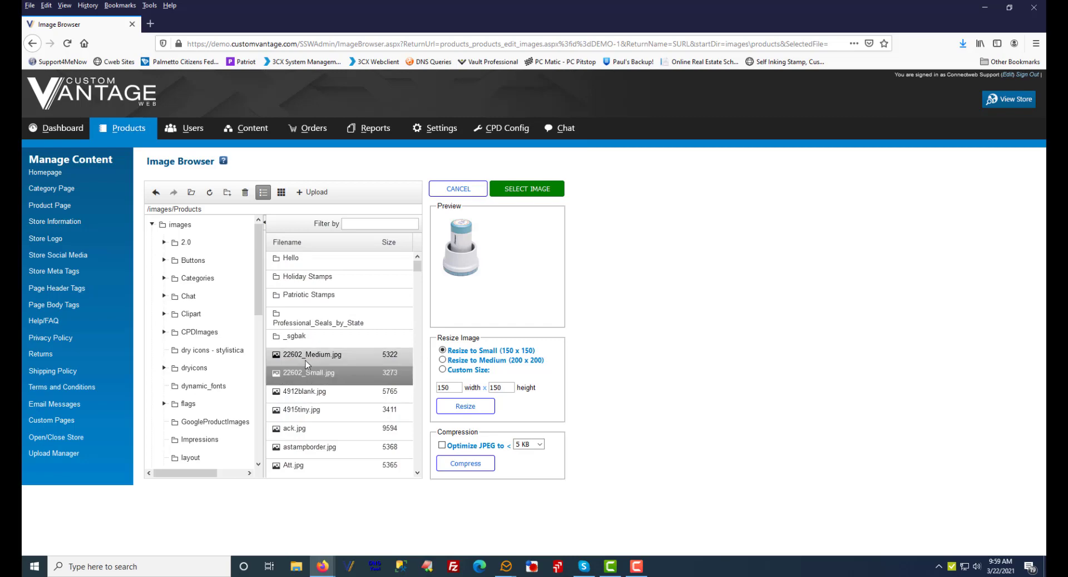
{"action": "left_click", "coordinate": [527, 189]}
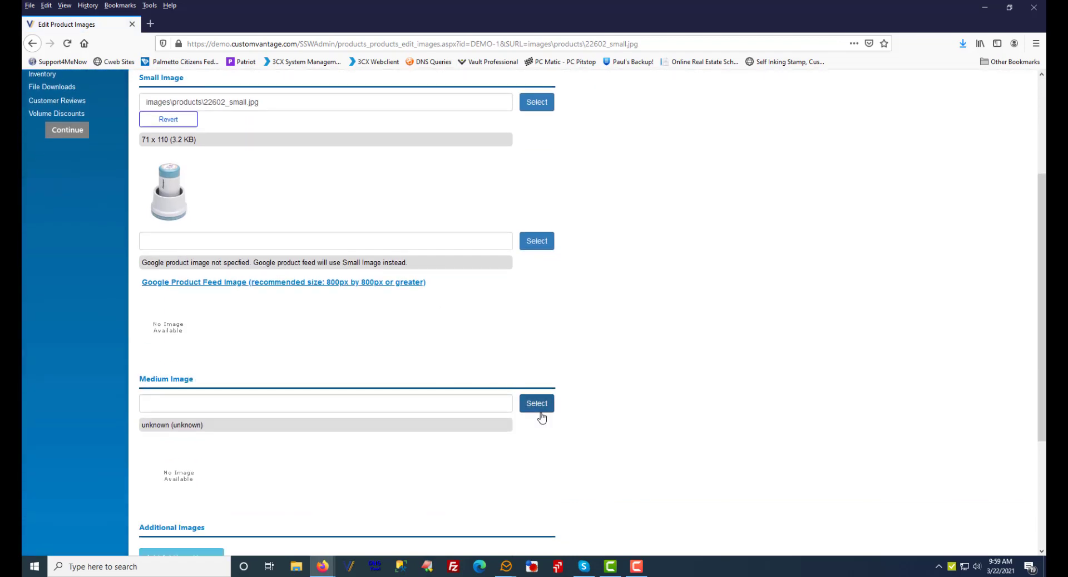
Choose 22602_Medium.jpg from the images/Products folder as the product's Medium Image.
{"action": "left_click", "coordinate": [538, 405]}
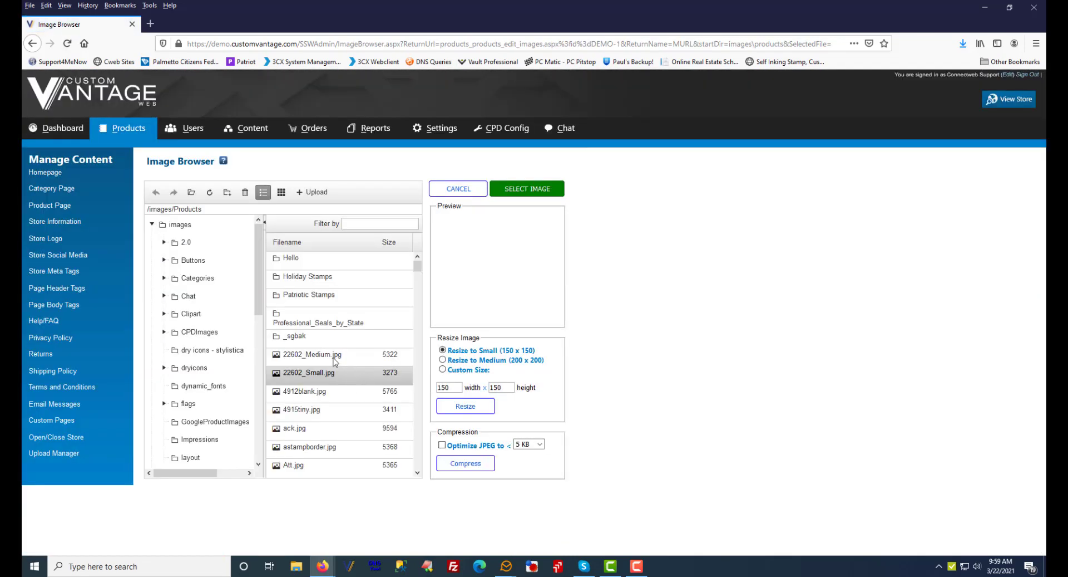
{"action": "left_click", "coordinate": [325, 353]}
{"action": "left_click", "coordinate": [543, 195]}
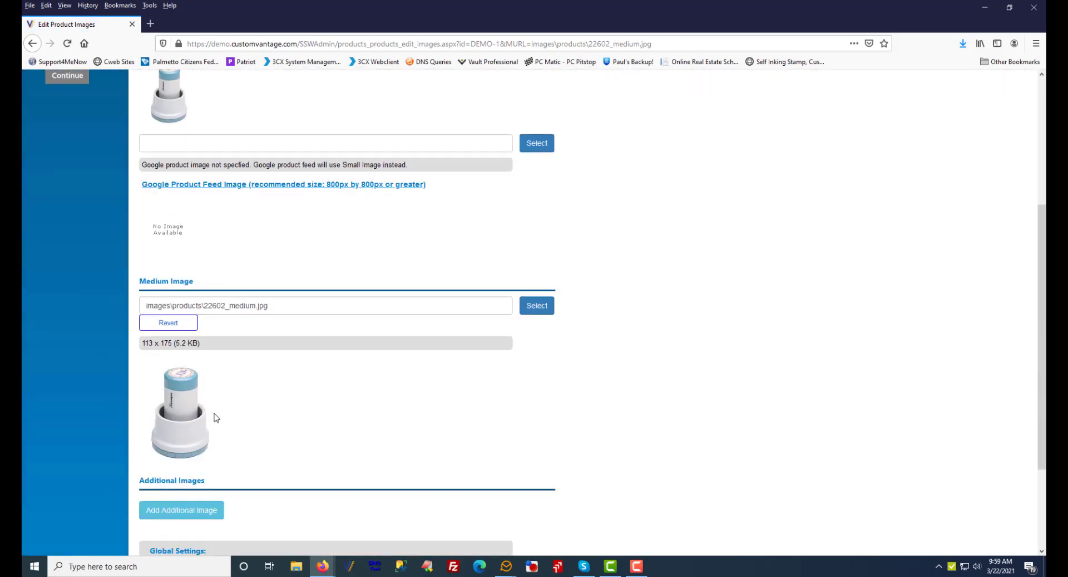
Copy the Small Image path into the Medium Image field, change it to images\products\22602_medium.jpg, and save the product images.
{"action": "scroll", "coordinate": [293, 427], "scroll_direction": "up", "scroll_amount": 1}
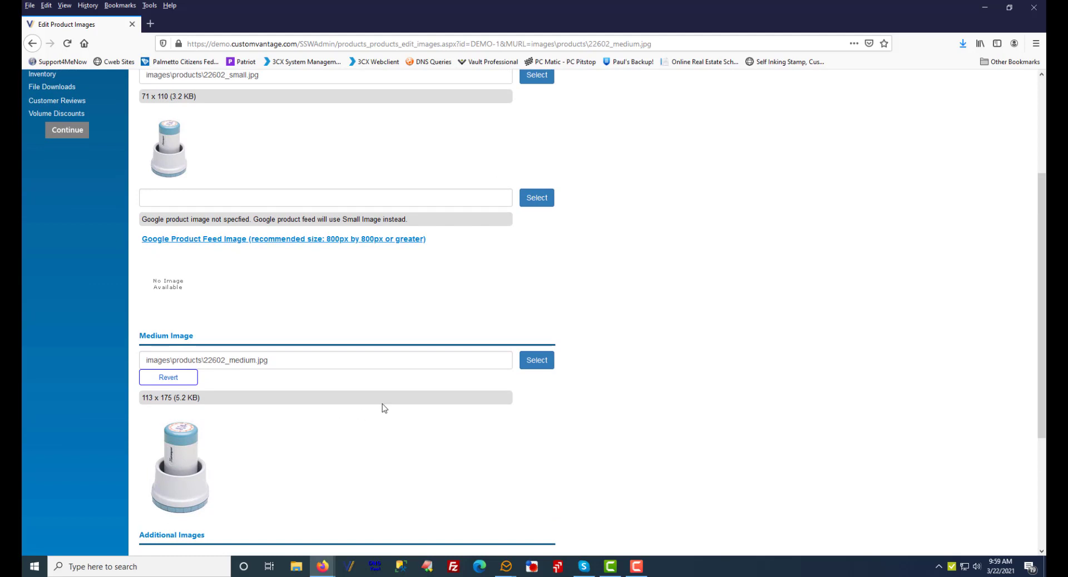
{"action": "scroll", "coordinate": [383, 408], "scroll_direction": "up", "scroll_amount": 1}
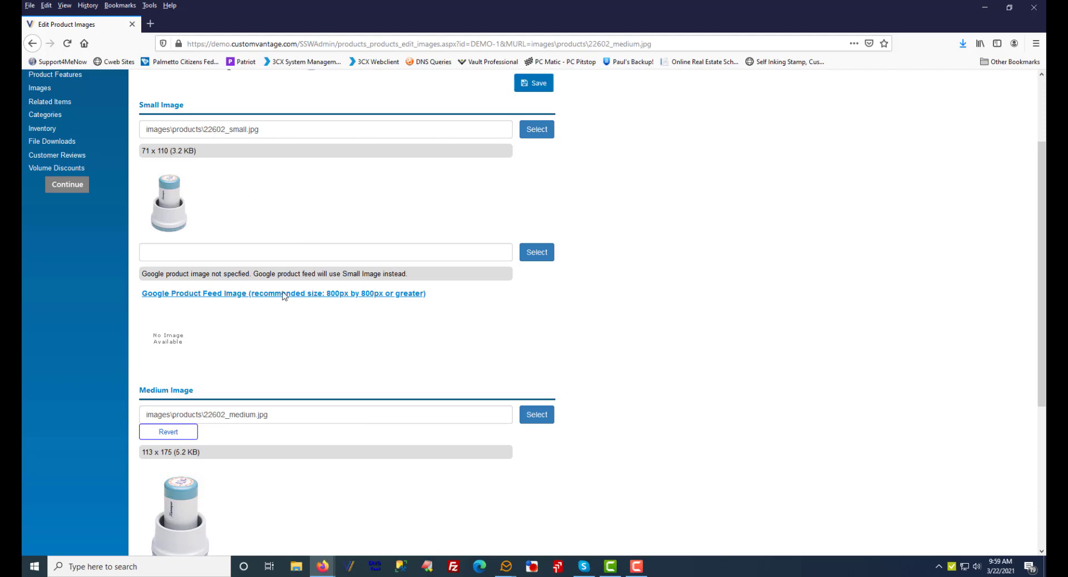
{"action": "left_click_drag", "start_coordinate": [229, 414], "coordinate": [255, 414]}
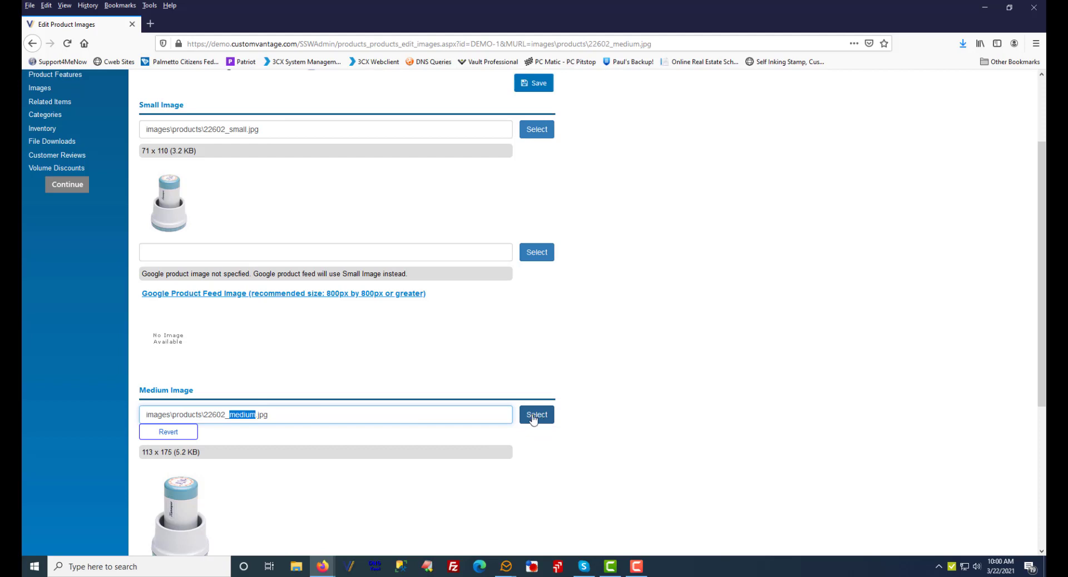
{"action": "left_click_drag", "start_coordinate": [276, 128], "coordinate": [100, 123]}
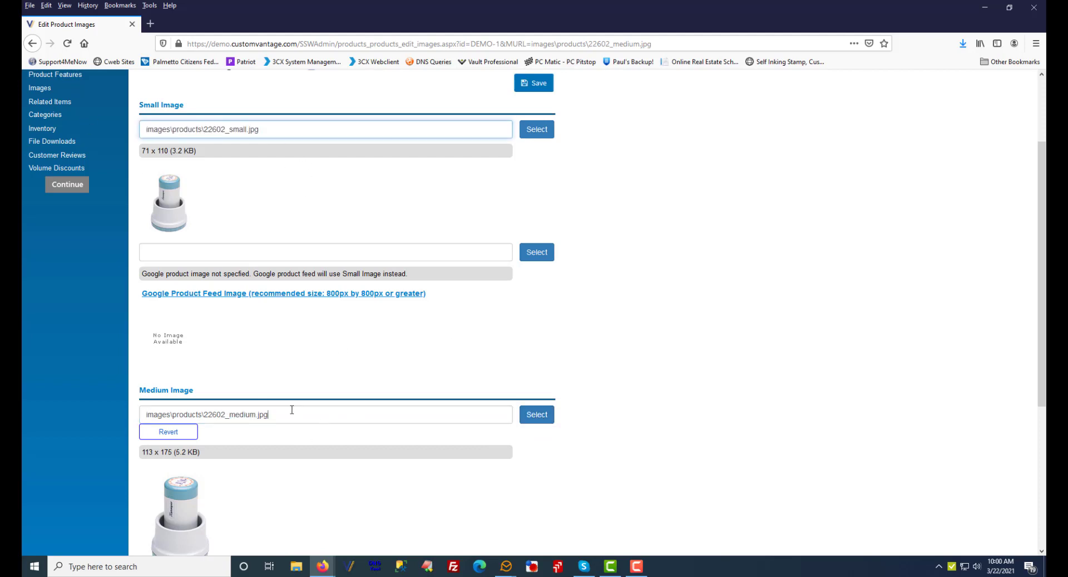
{"action": "left_click_drag", "start_coordinate": [291, 413], "coordinate": [47, 405]}
{"action": "type", "text": "images\\products\\22602_small.jpg"}
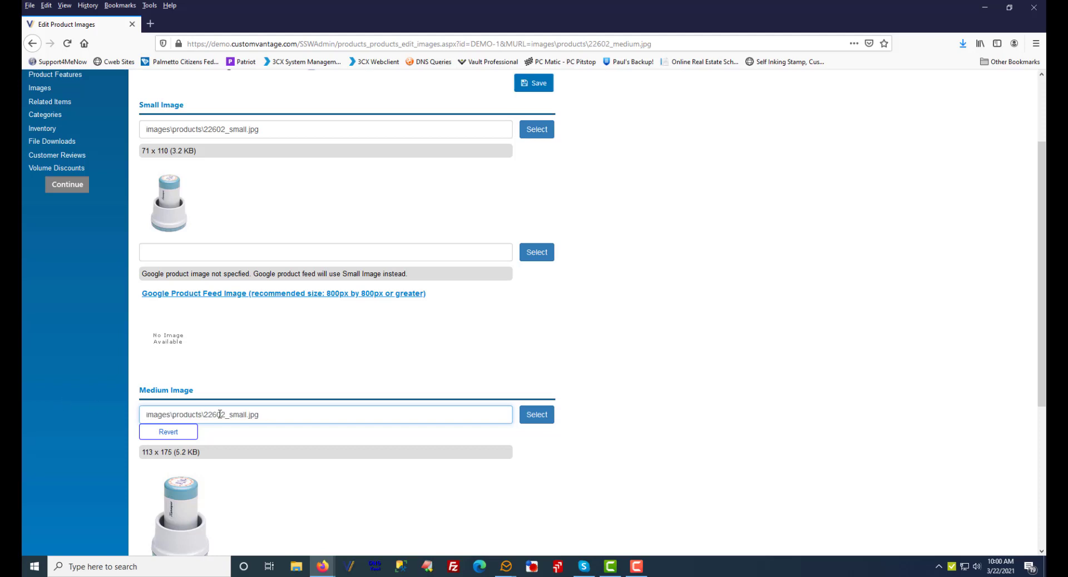
{"action": "left_click_drag", "start_coordinate": [230, 414], "coordinate": [241, 414]}
{"action": "key", "text": "BackSpace"}
{"action": "type", "text": "medium"}
{"action": "scroll", "coordinate": [257, 462], "scroll_direction": "down", "scroll_amount": 2}
{"action": "scroll", "coordinate": [258, 463], "scroll_direction": "up", "scroll_amount": 2}
{"action": "left_click", "coordinate": [533, 83]}
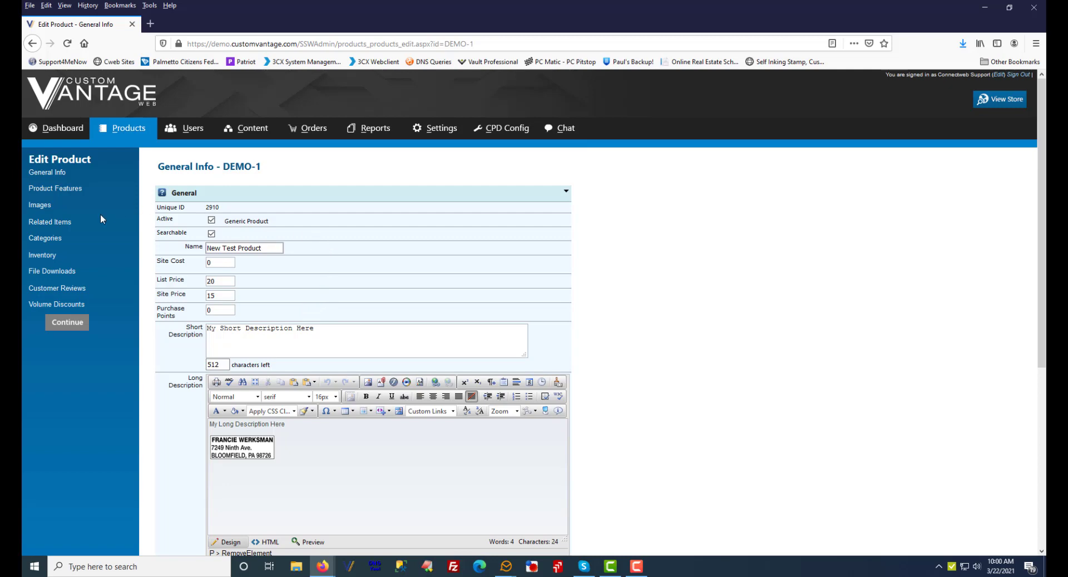
Assign the product to the Square Address Stamps category on its Categories page and save the changes.
{"action": "left_click", "coordinate": [53, 239]}
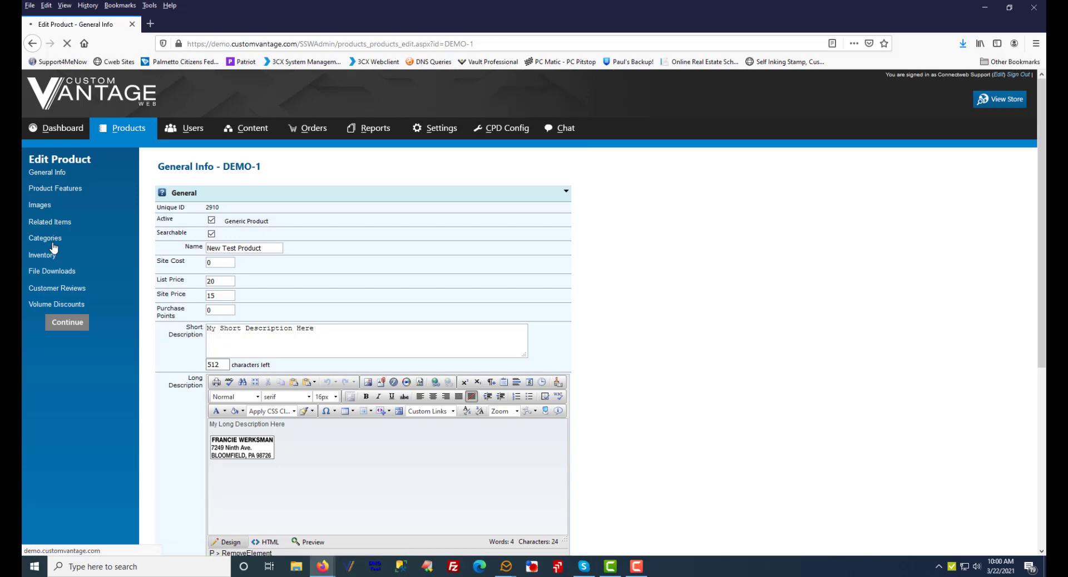
{"action": "scroll", "coordinate": [248, 245], "scroll_direction": "down", "scroll_amount": 3}
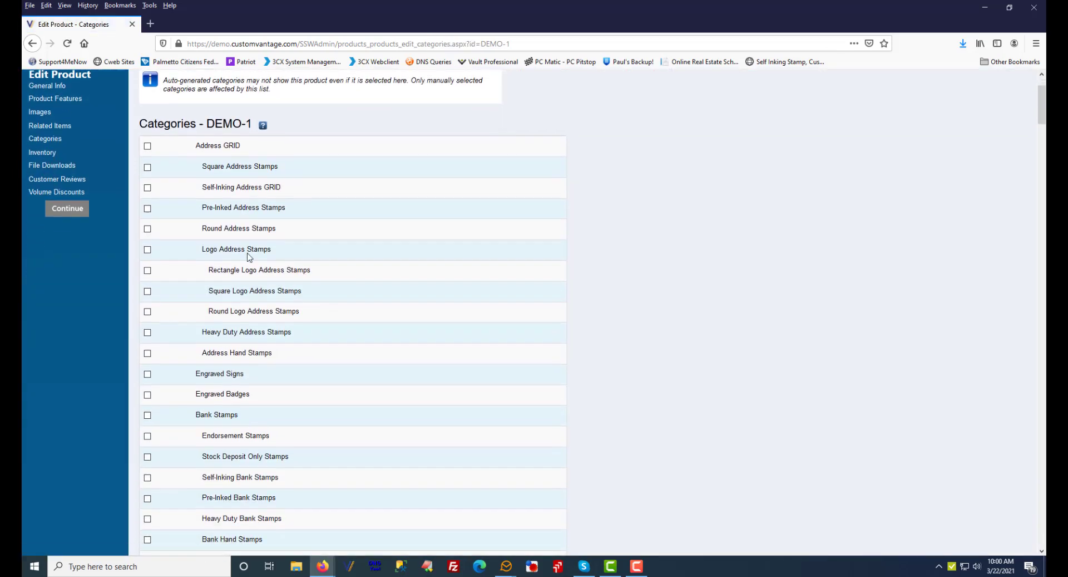
{"action": "scroll", "coordinate": [248, 257], "scroll_direction": "down", "scroll_amount": 15}
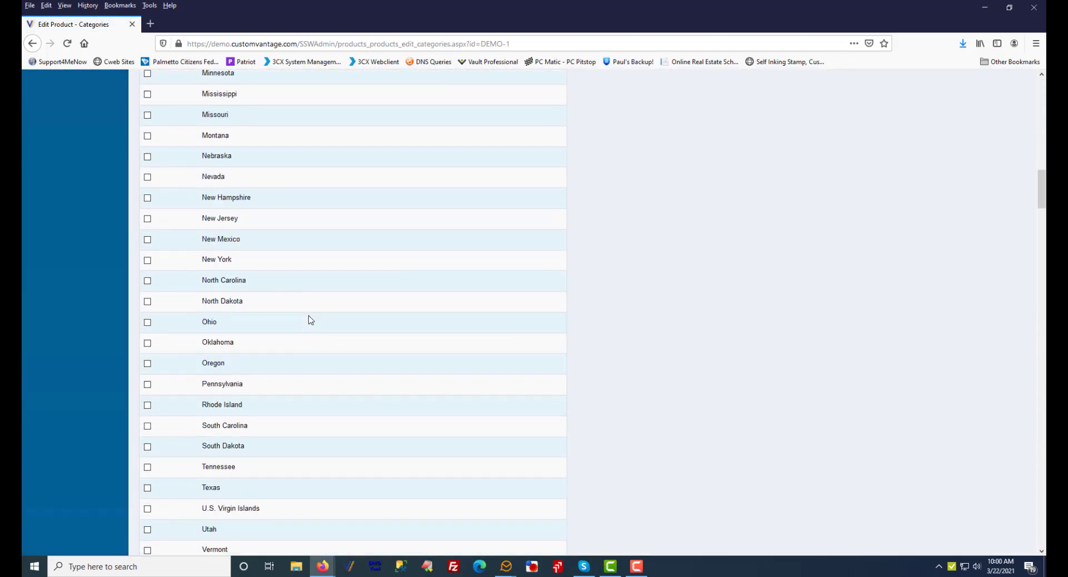
{"action": "scroll", "coordinate": [310, 320], "scroll_direction": "down", "scroll_amount": 5}
{"action": "scroll", "coordinate": [310, 317], "scroll_direction": "up", "scroll_amount": 15}
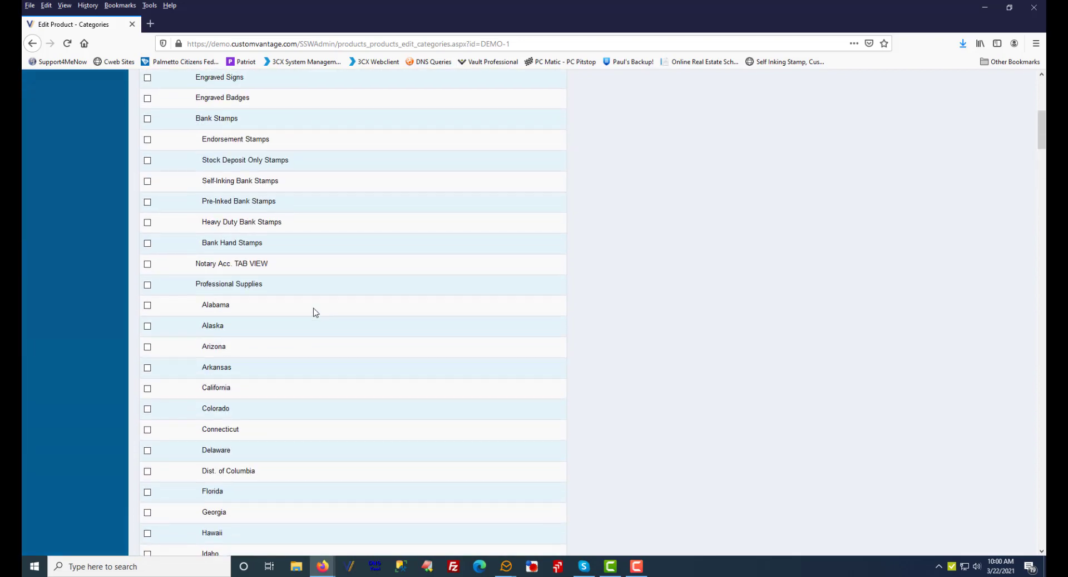
{"action": "scroll", "coordinate": [290, 311], "scroll_direction": "up", "scroll_amount": 10}
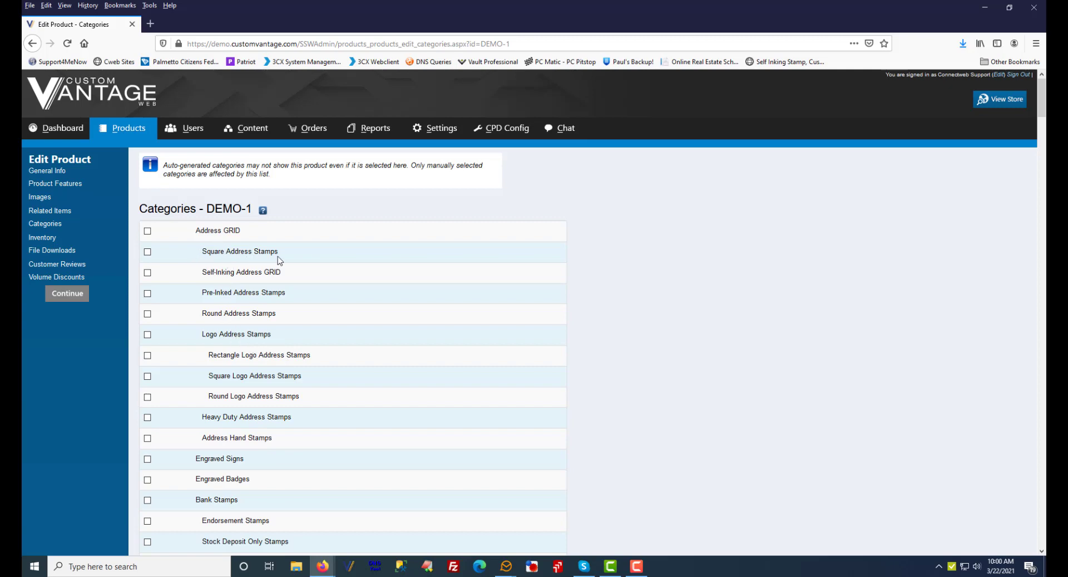
{"action": "left_click", "coordinate": [150, 252]}
{"action": "left_click_drag", "start_coordinate": [1039, 108], "coordinate": [905, 551]}
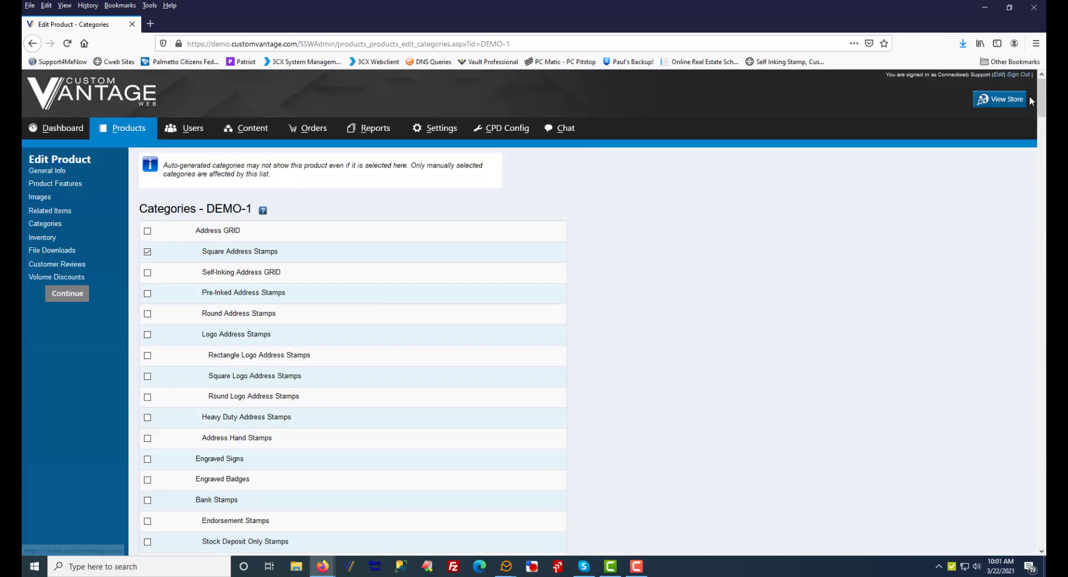
{"action": "left_click_drag", "start_coordinate": [1040, 98], "coordinate": [726, 529]}
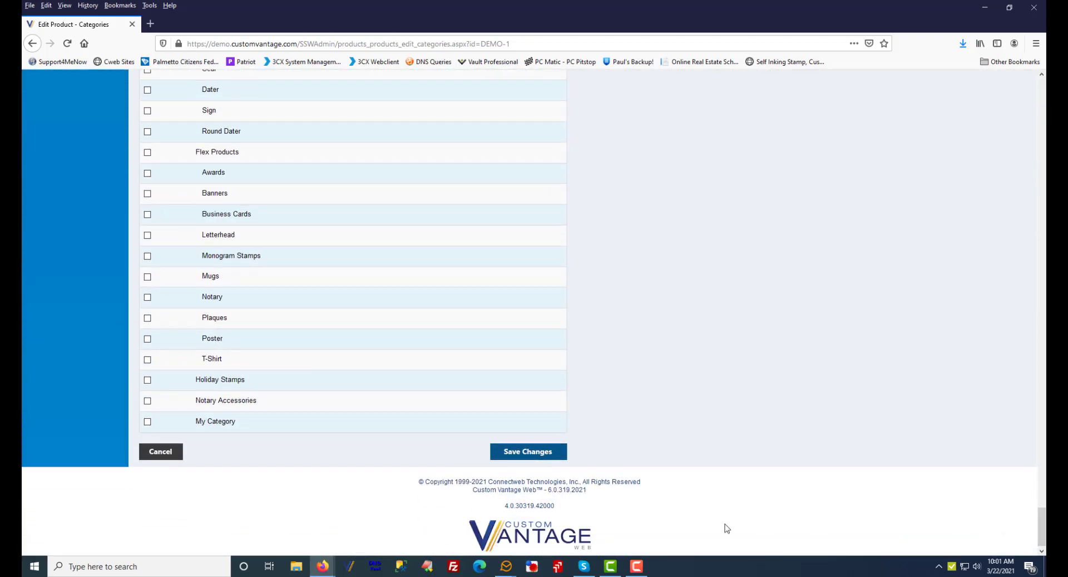
{"action": "left_click", "coordinate": [529, 449]}
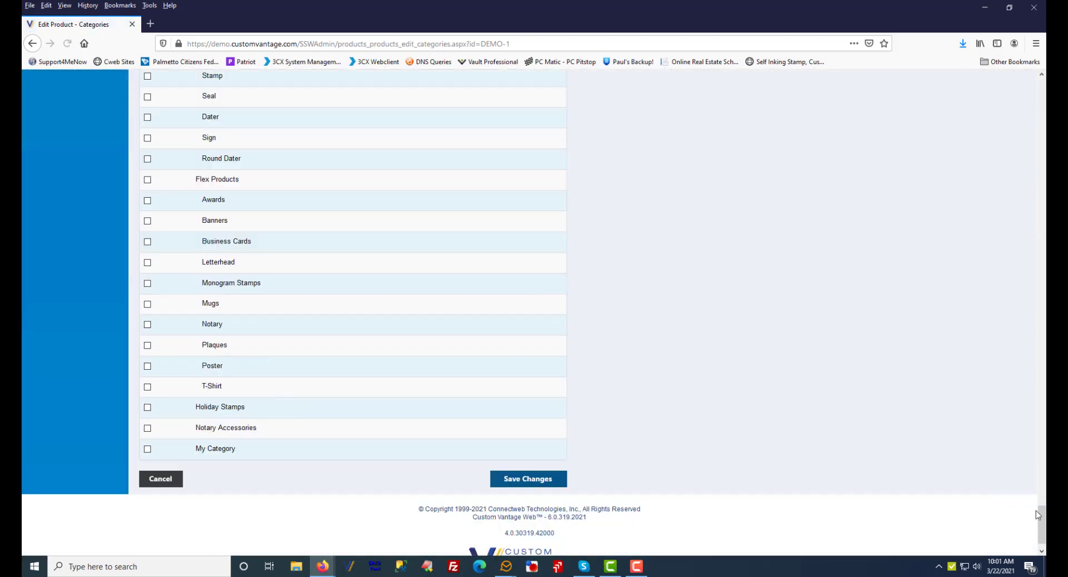
Open the store in a new browser tab from the administration page and switch to it.
{"action": "scroll", "coordinate": [1030, 398], "scroll_direction": "up", "scroll_amount": 20}
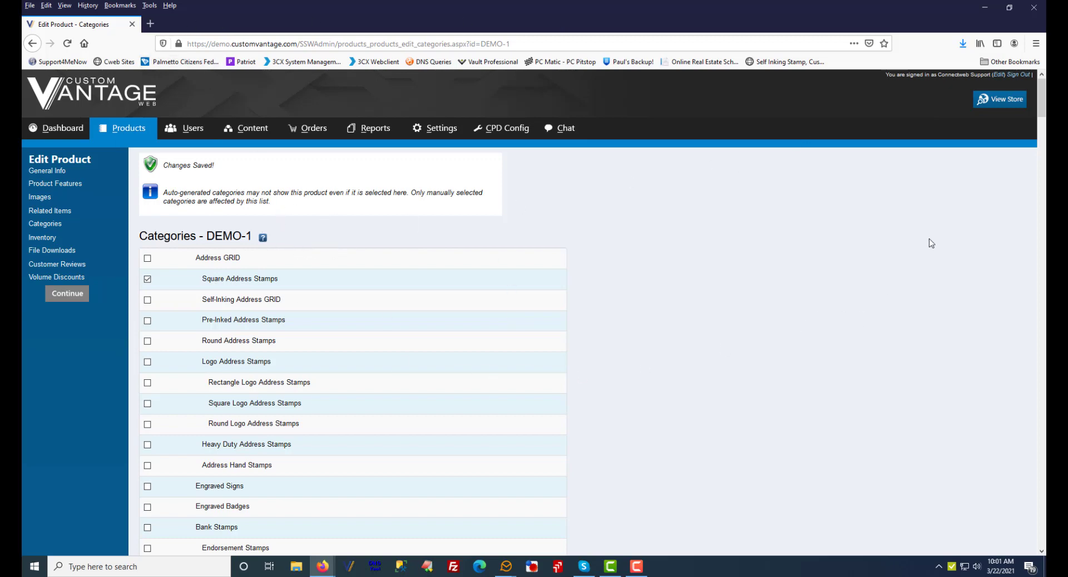
{"action": "right_click", "coordinate": [1007, 103]}
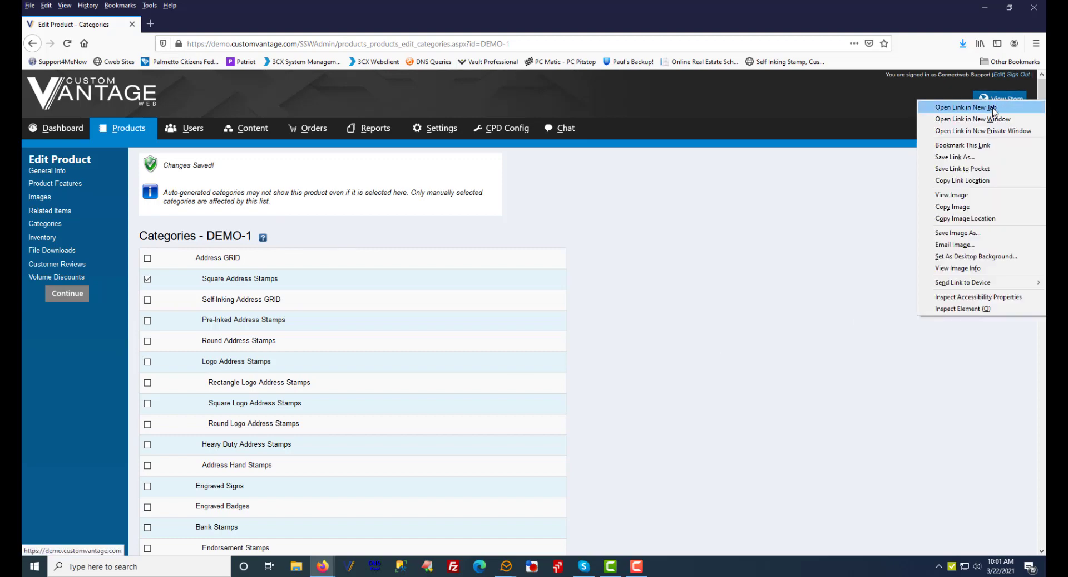
{"action": "left_click", "coordinate": [994, 107]}
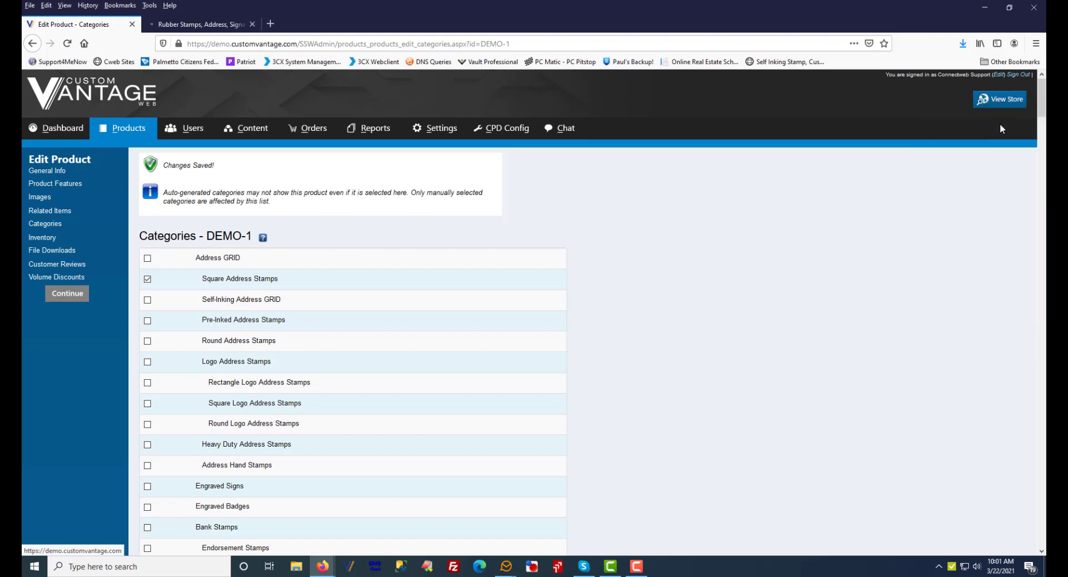
{"action": "left_click", "coordinate": [204, 26]}
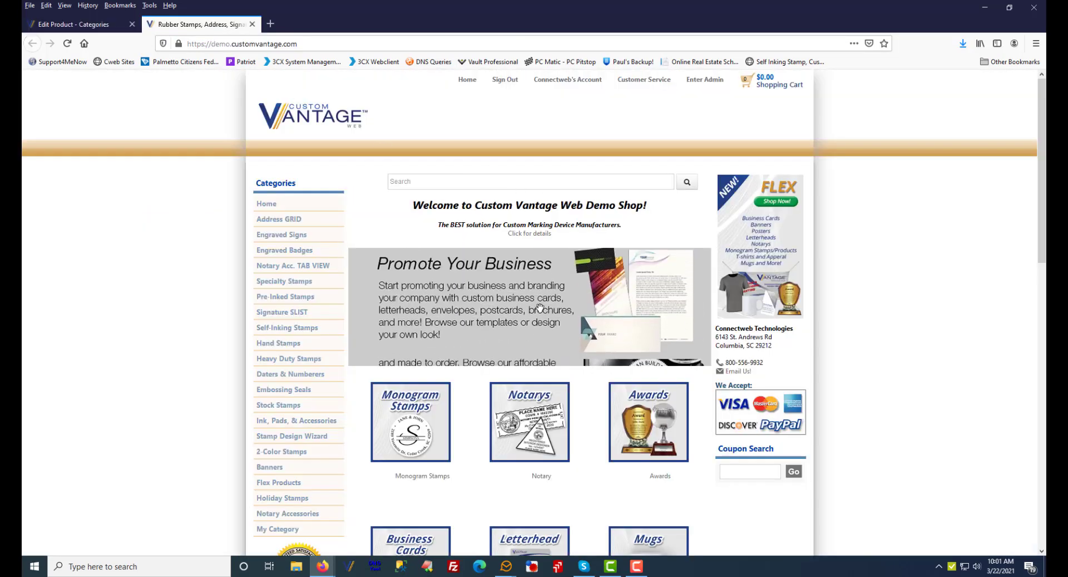
Check the Address GRID parent category in the product's category list against the store, ending on the store page.
{"action": "left_click", "coordinate": [78, 24]}
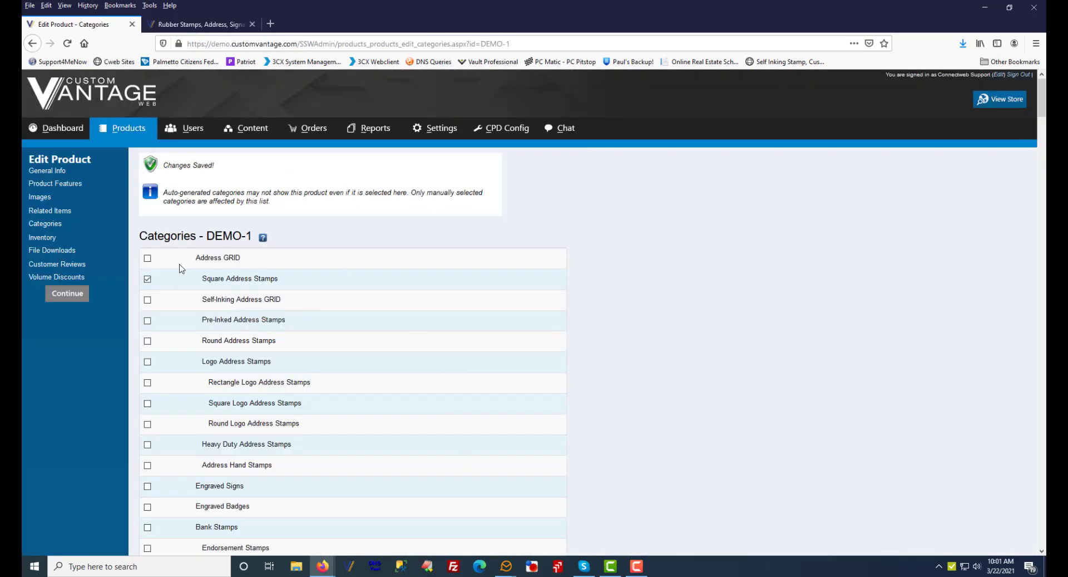
{"action": "left_click", "coordinate": [183, 24]}
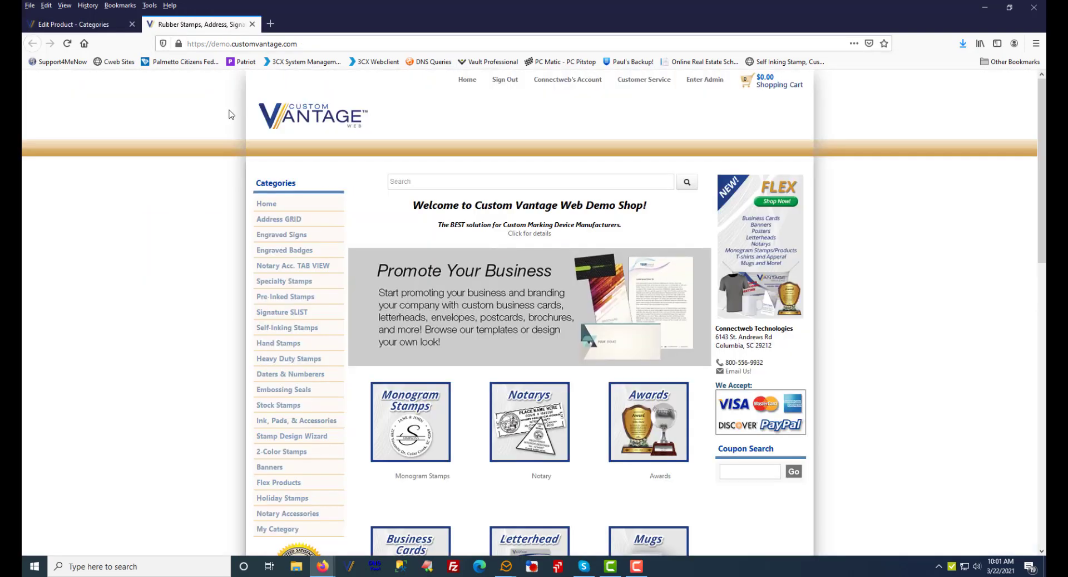
{"action": "left_click", "coordinate": [72, 25]}
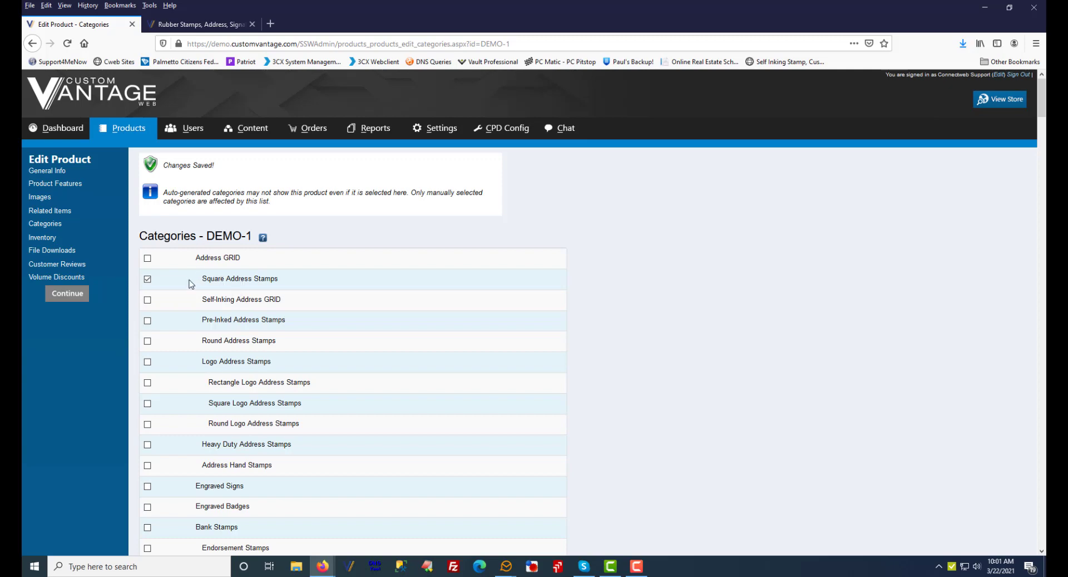
{"action": "left_click_drag", "start_coordinate": [198, 260], "coordinate": [243, 259]}
{"action": "left_click", "coordinate": [200, 24]}
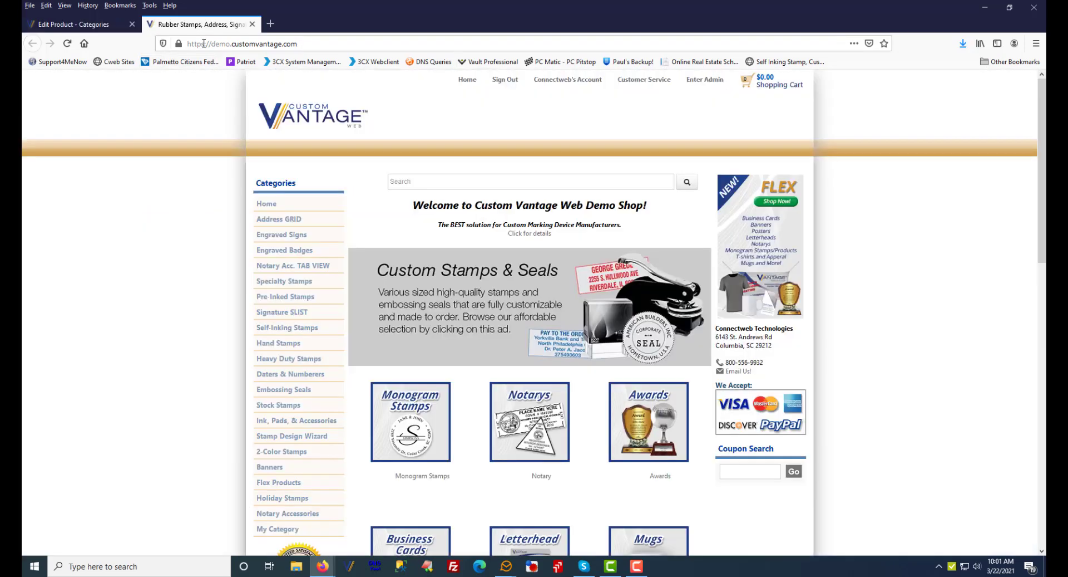
Browse the store to Square Address Stamps under Address GRID and open the New Test Product page.
{"action": "left_click", "coordinate": [271, 222]}
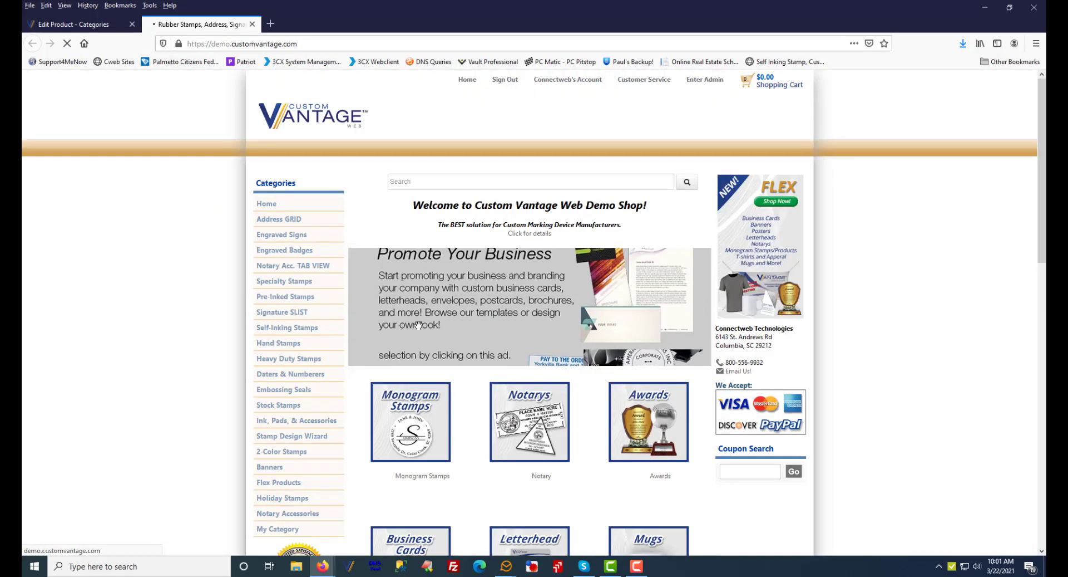
{"action": "left_click", "coordinate": [73, 24]}
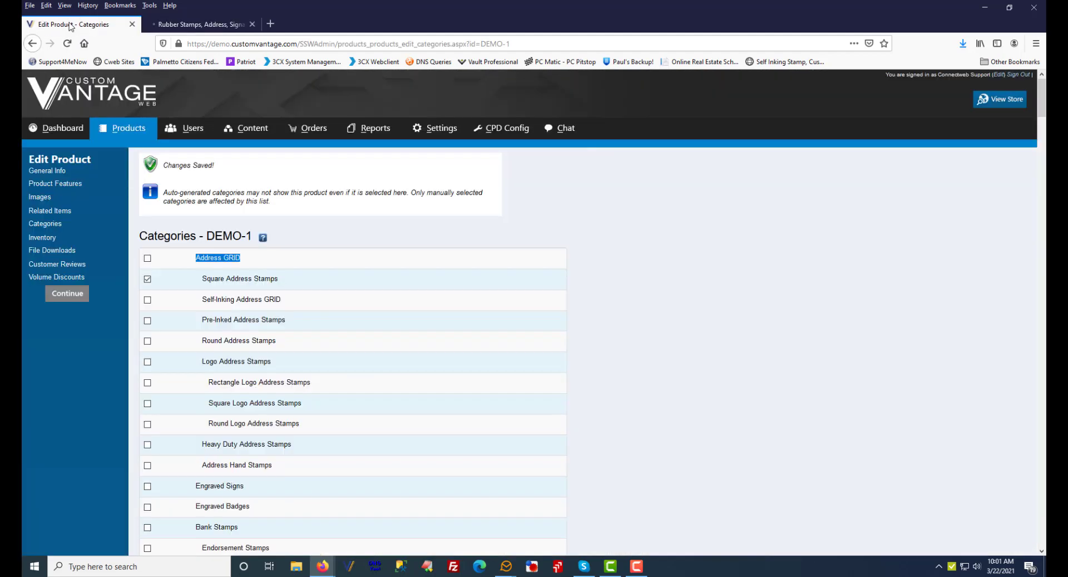
{"action": "left_click_drag", "start_coordinate": [203, 277], "coordinate": [280, 278]}
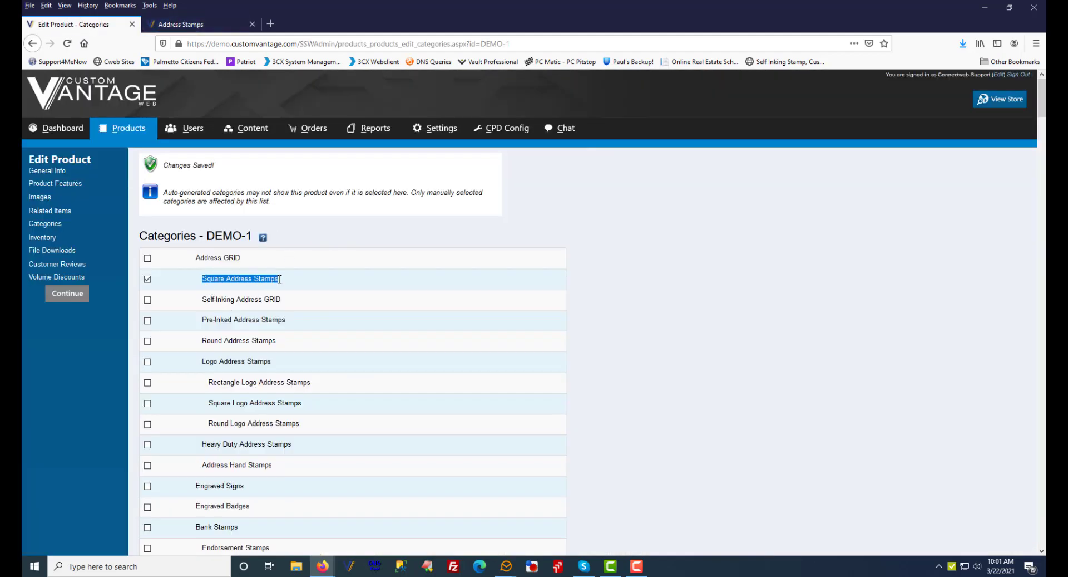
{"action": "left_click", "coordinate": [202, 24]}
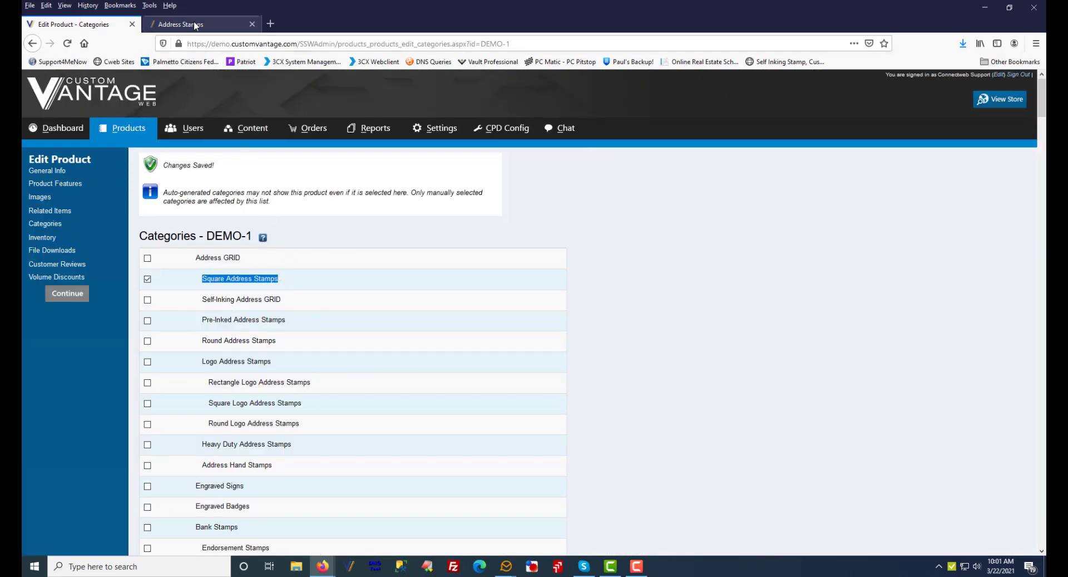
{"action": "left_click", "coordinate": [424, 285]}
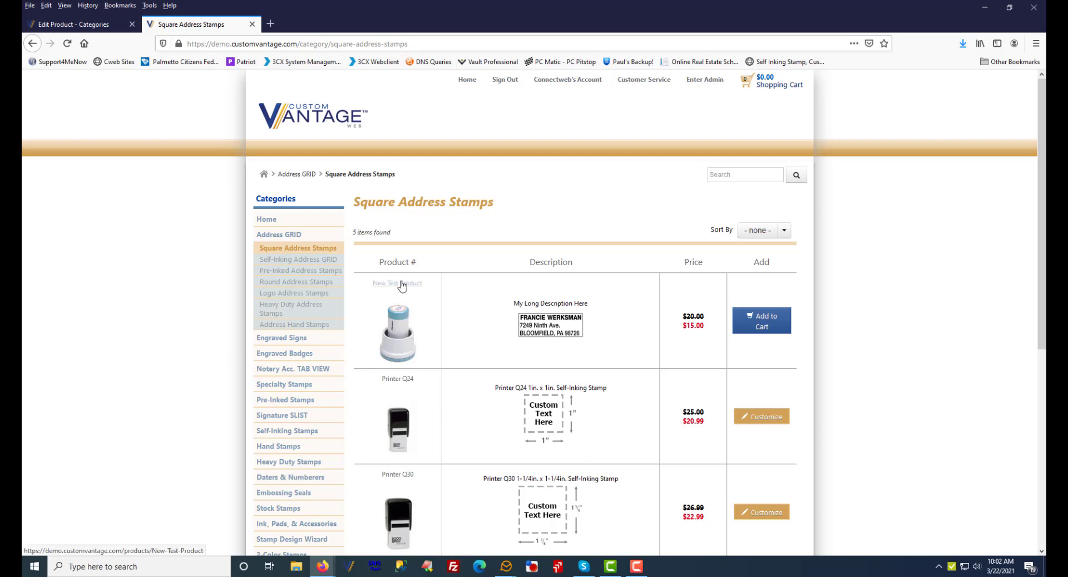
{"action": "left_click", "coordinate": [397, 323]}
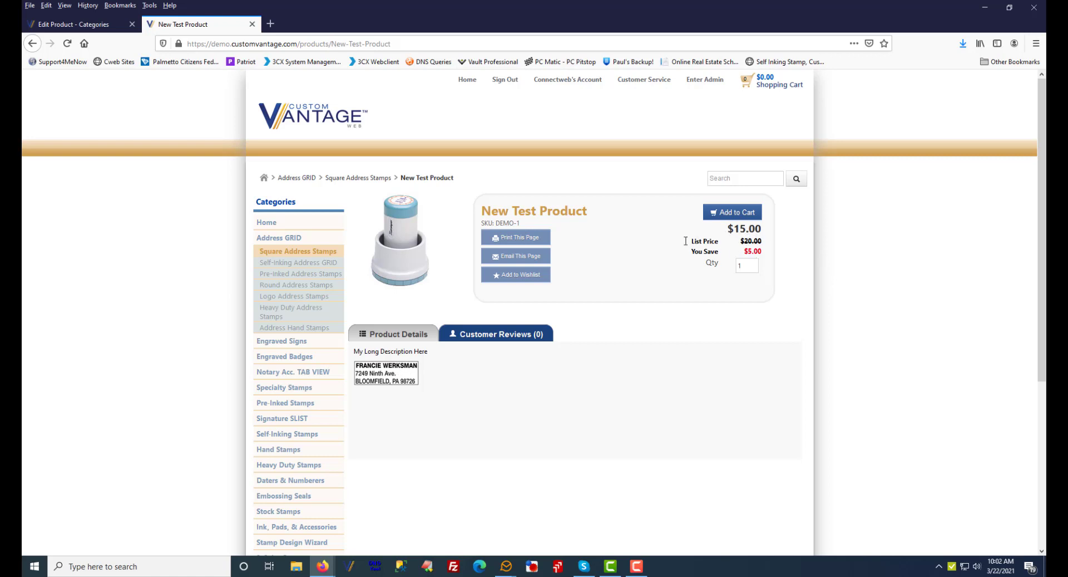
Return to the Square Address Stamps listing, add New Test Product to the cart, and continue shopping.
{"action": "left_click", "coordinate": [358, 178]}
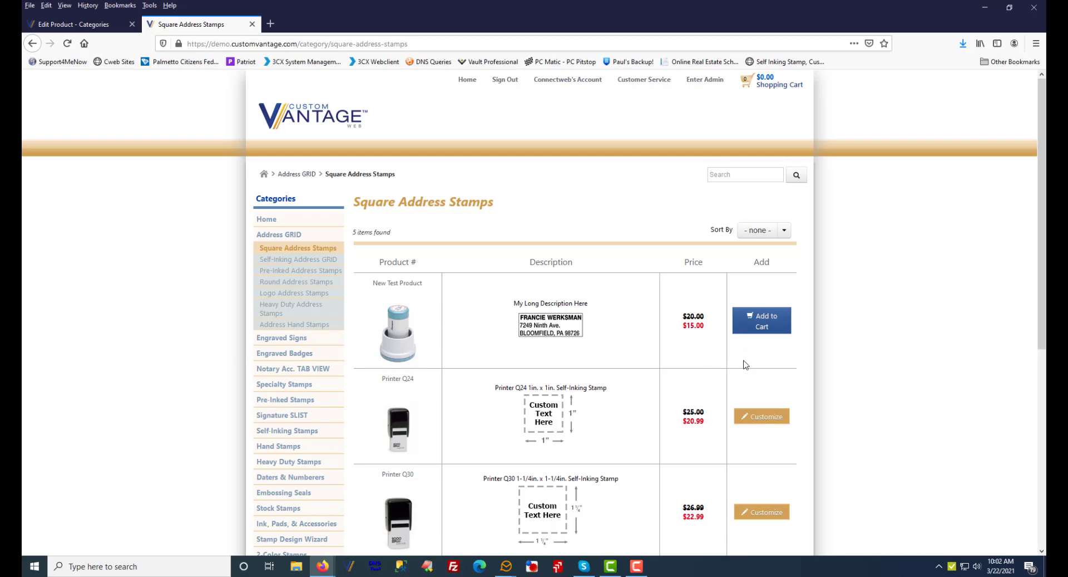
{"action": "left_click", "coordinate": [761, 323]}
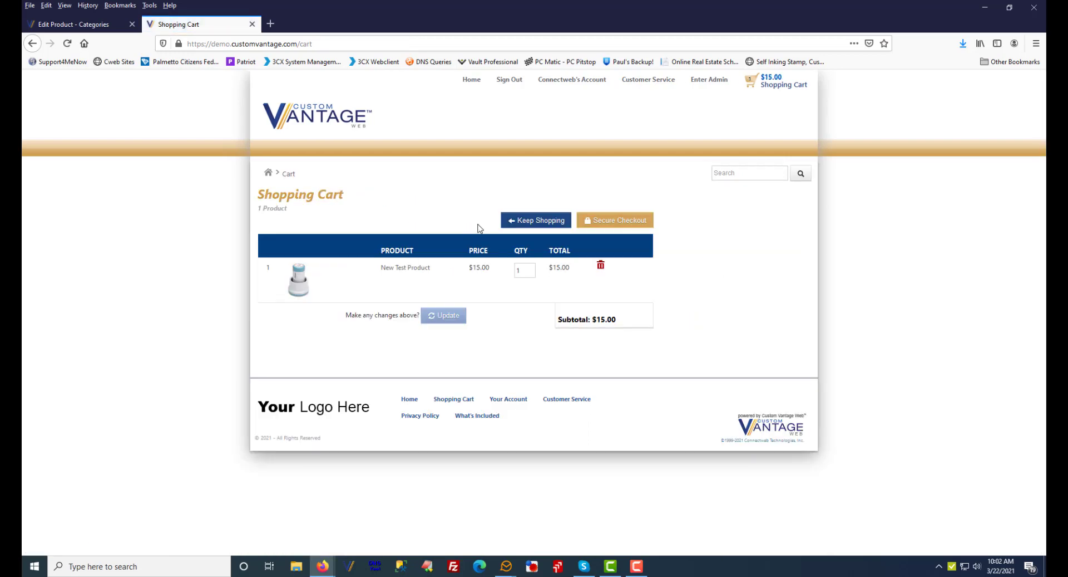
{"action": "left_click", "coordinate": [524, 221]}
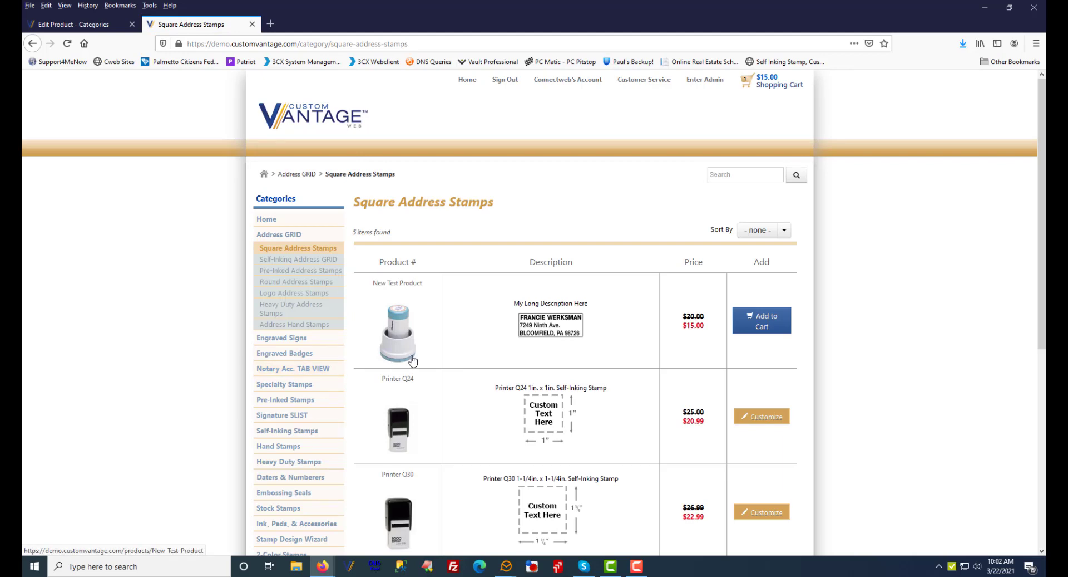
Go back to the product in the administration, open its Product Features page, and review the private feature types.
{"action": "left_click", "coordinate": [93, 31]}
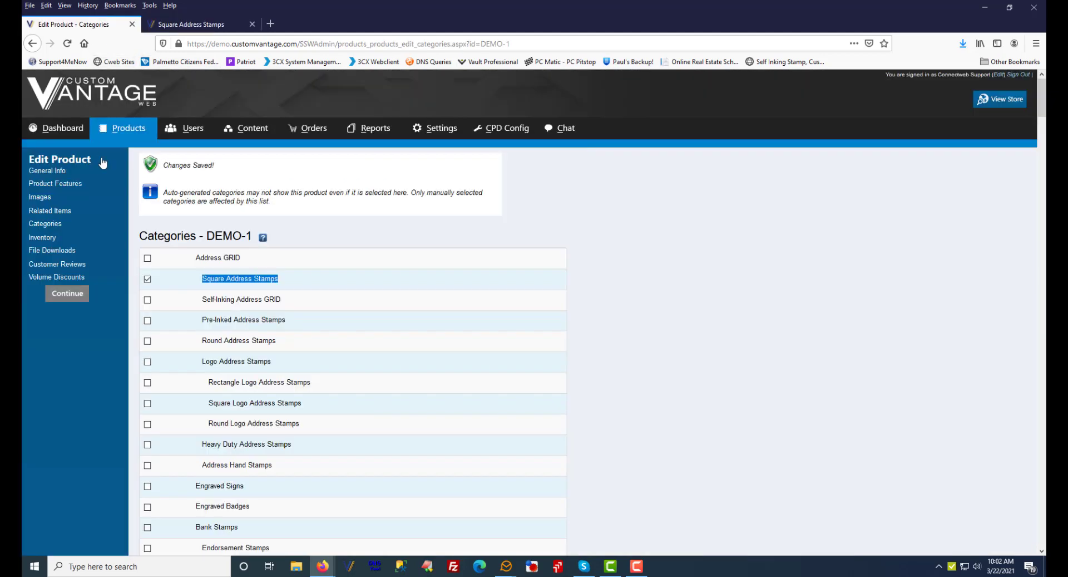
{"action": "left_click", "coordinate": [45, 172]}
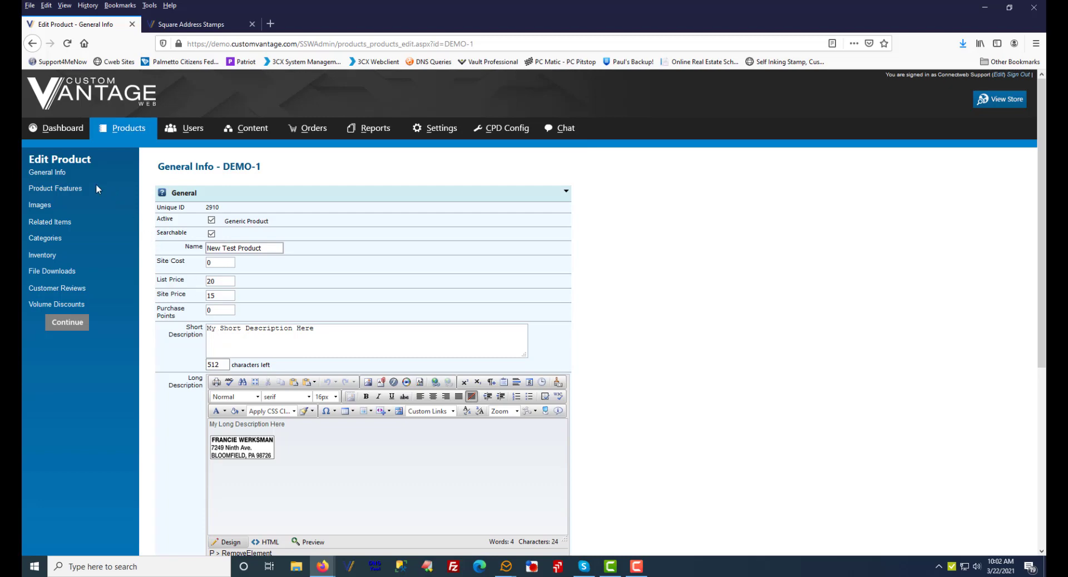
{"action": "left_click", "coordinate": [58, 189]}
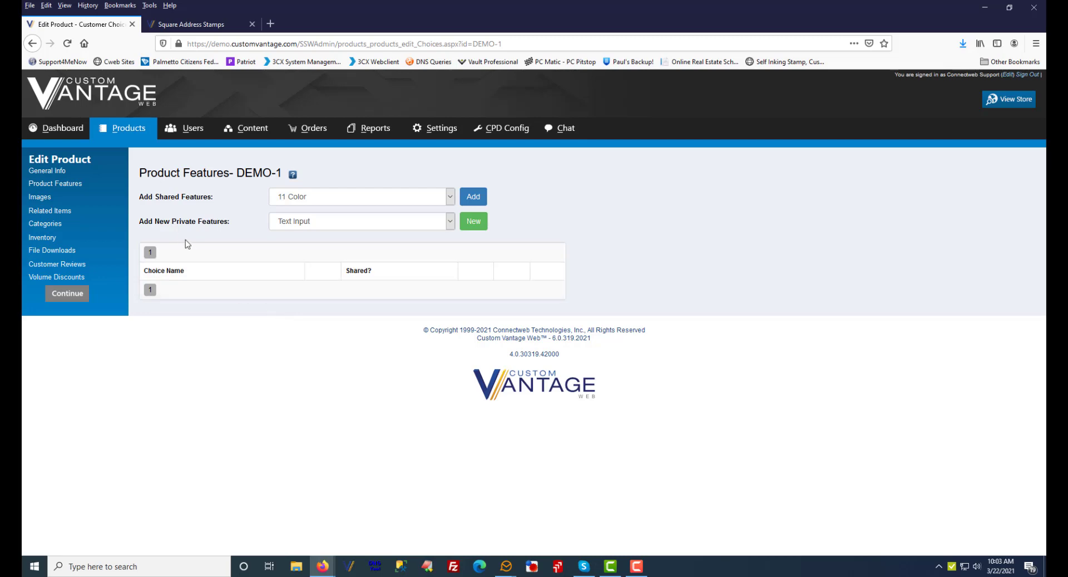
{"action": "left_click_drag", "start_coordinate": [170, 221], "coordinate": [227, 221]}
{"action": "left_click", "coordinate": [451, 223]}
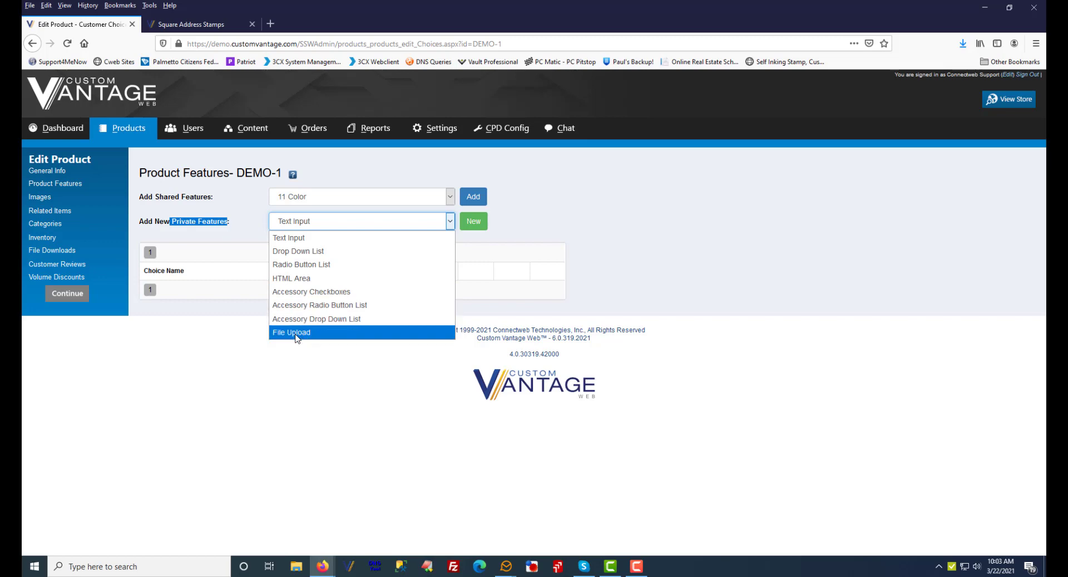
{"action": "left_click", "coordinate": [254, 220]}
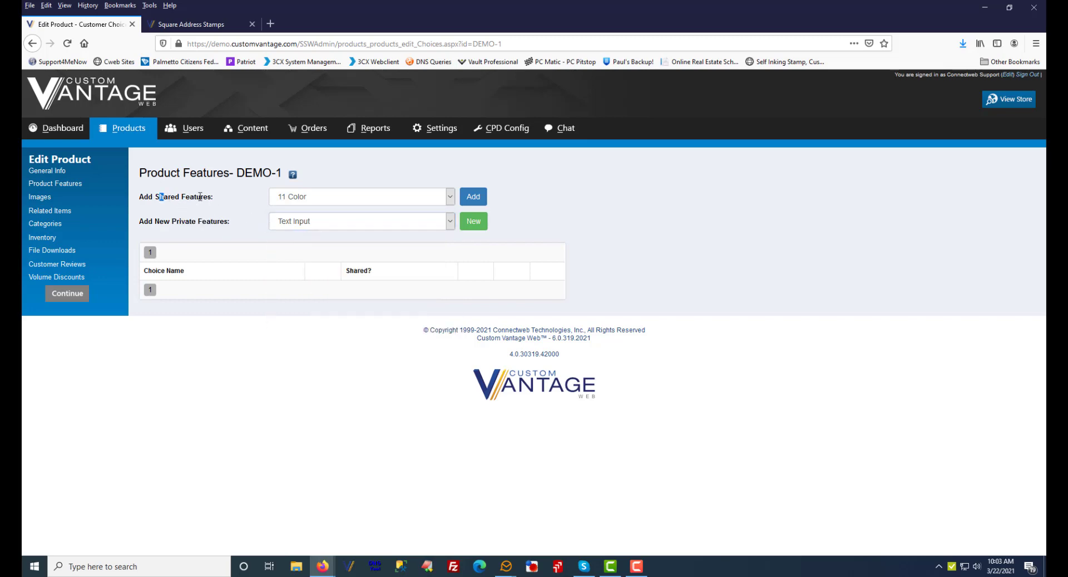
Add the shared feature Line 1 to the product.
{"action": "left_click_drag", "start_coordinate": [160, 196], "coordinate": [213, 197]}
{"action": "left_click", "coordinate": [233, 194]}
{"action": "left_click", "coordinate": [453, 201]}
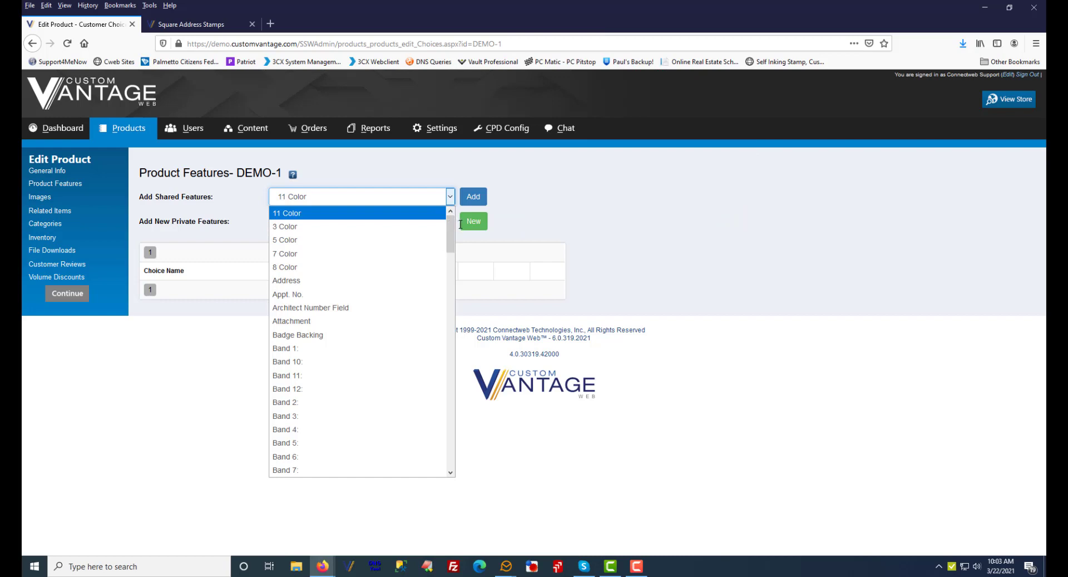
{"action": "left_click_drag", "start_coordinate": [454, 234], "coordinate": [458, 302]}
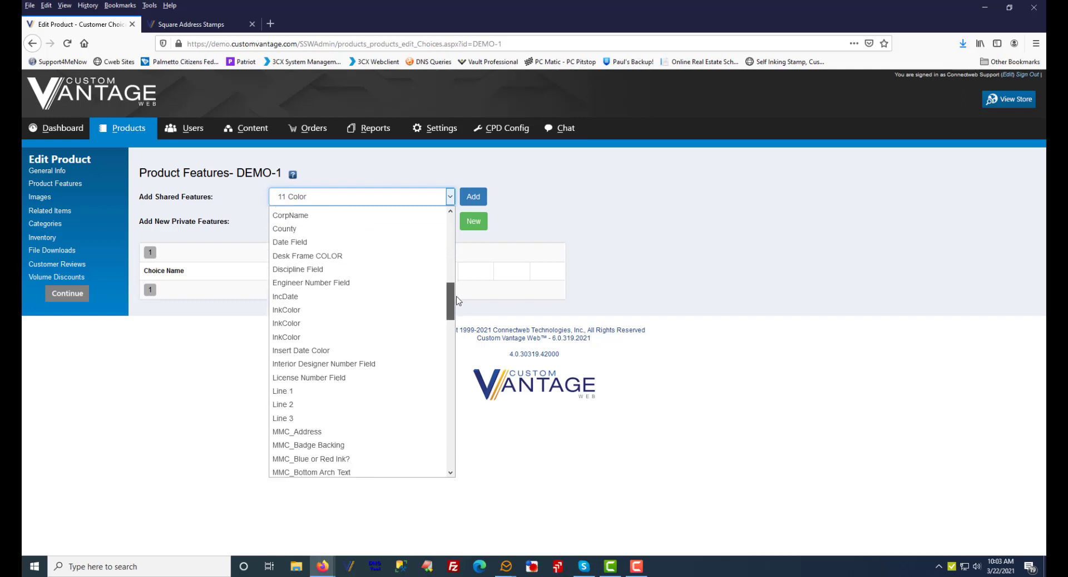
{"action": "left_click", "coordinate": [312, 391]}
{"action": "left_click", "coordinate": [486, 223]}
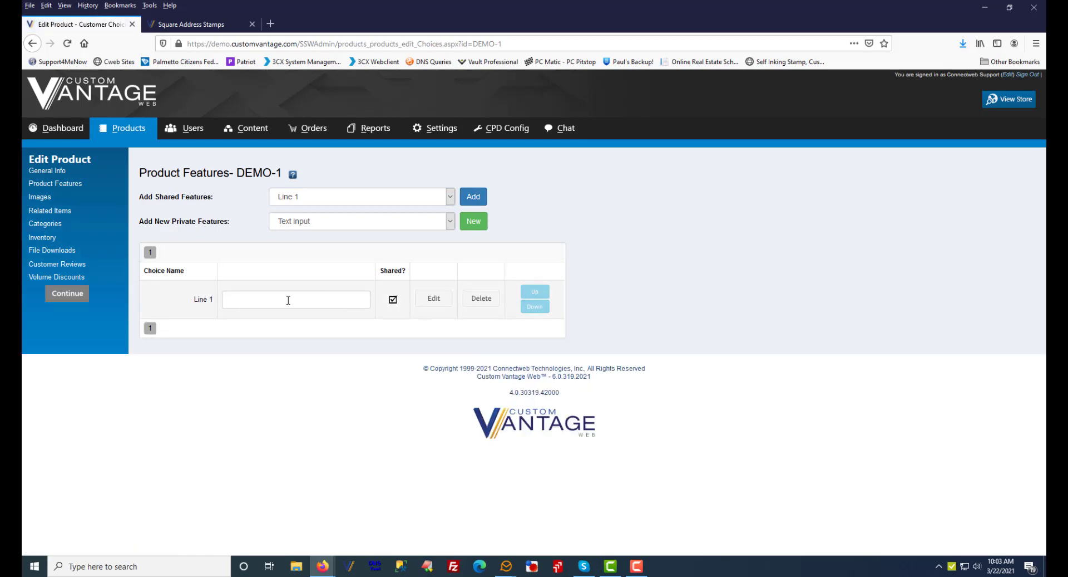
Add the shared feature 5 Color to the product.
{"action": "left_click", "coordinate": [451, 197]}
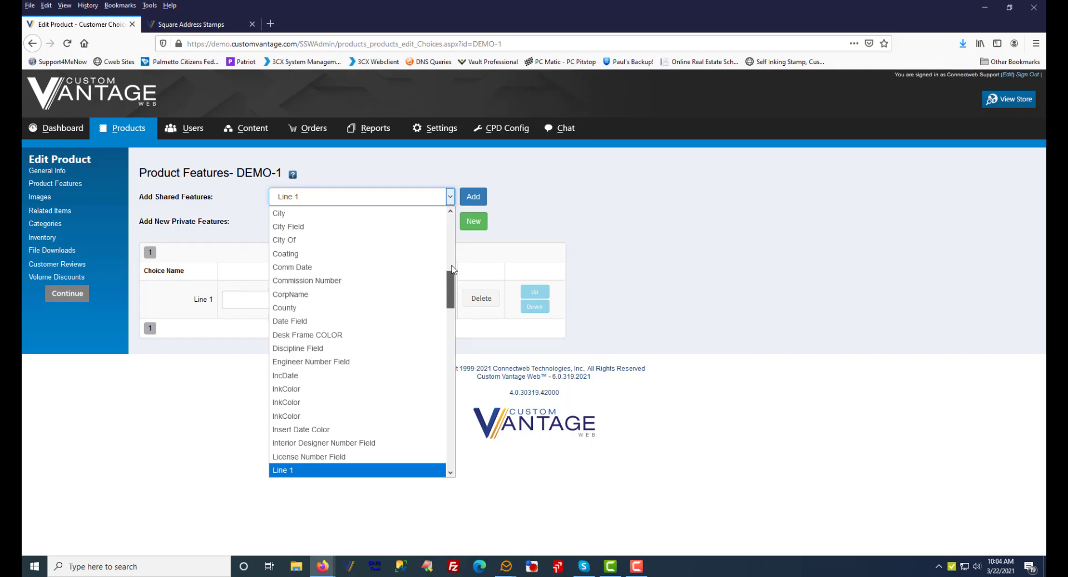
{"action": "left_click_drag", "start_coordinate": [453, 270], "coordinate": [461, 223]}
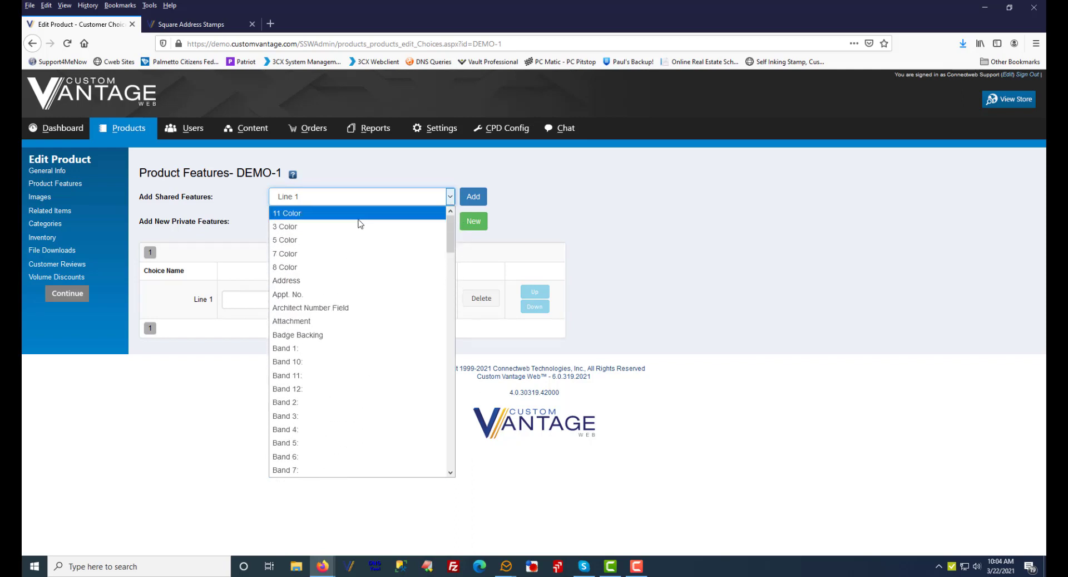
{"action": "left_click", "coordinate": [353, 240]}
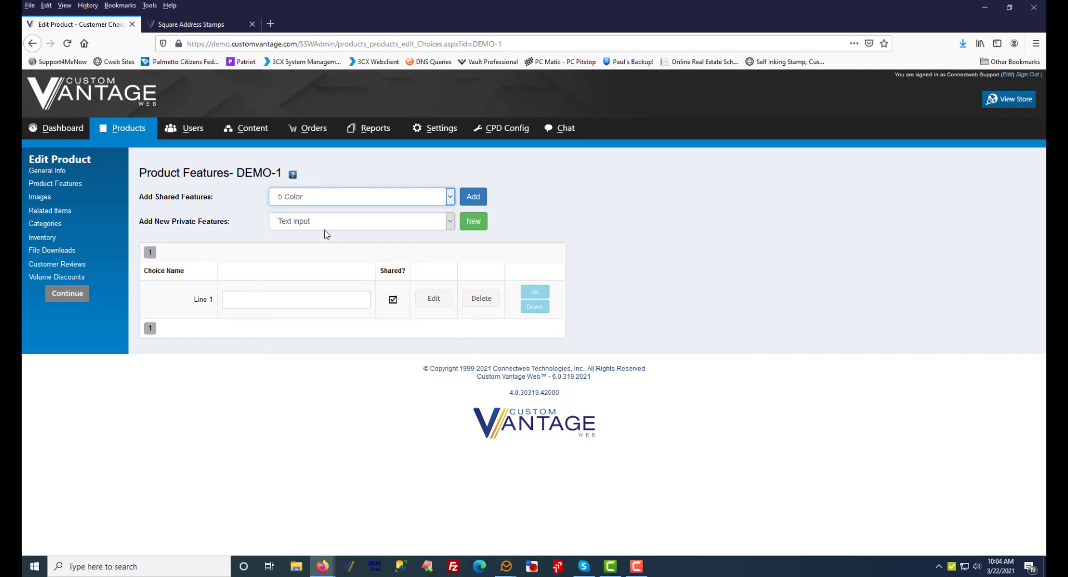
{"action": "left_click", "coordinate": [473, 197]}
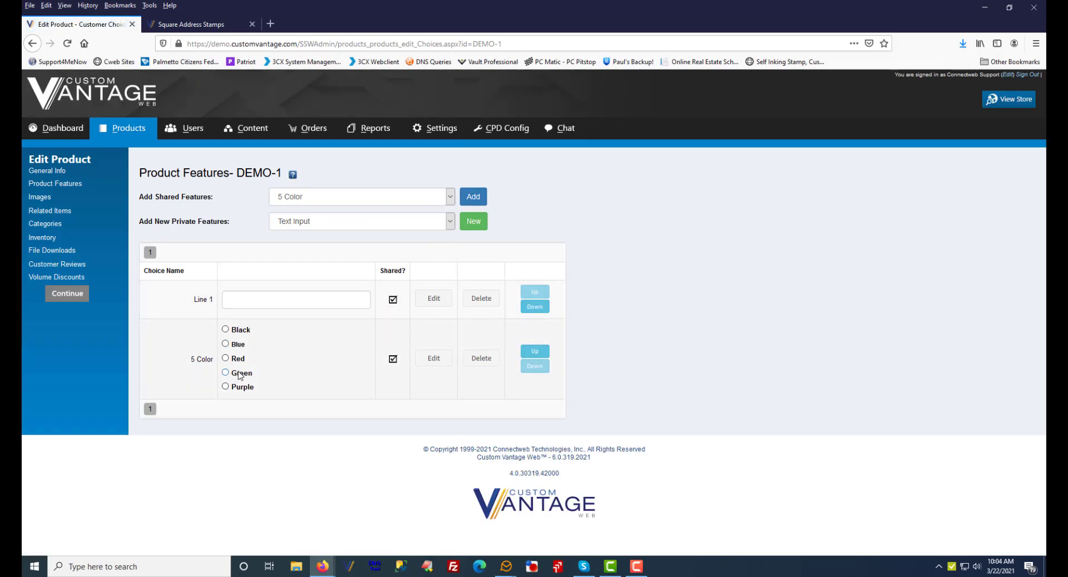
Refresh the Square Address Stamps listing in the store and start adding New Test Product to the cart to reach its features.
{"action": "left_click", "coordinate": [181, 25]}
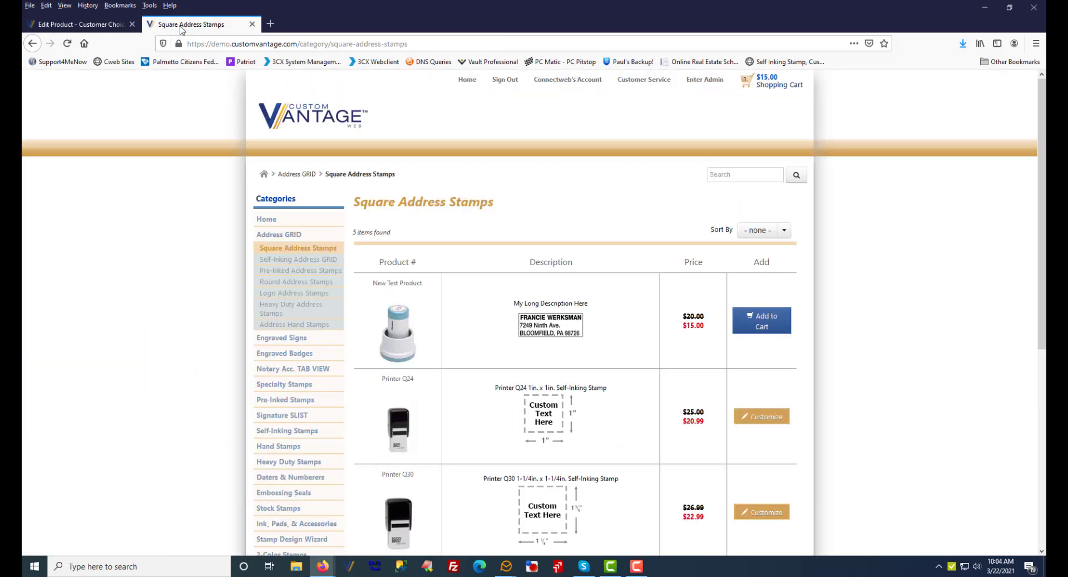
{"action": "left_click", "coordinate": [68, 43]}
{"action": "left_click", "coordinate": [673, 268]}
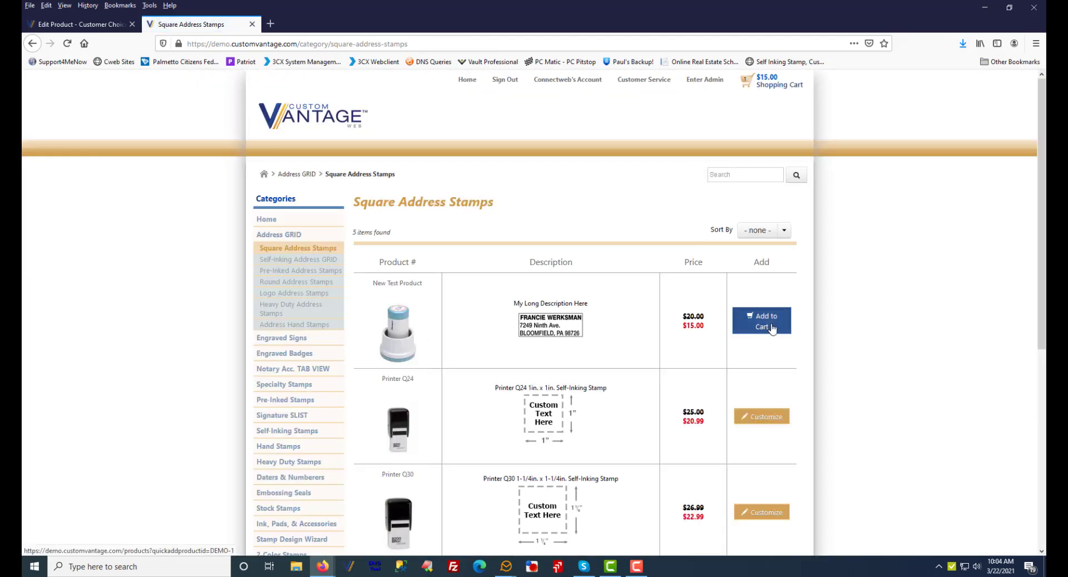
{"action": "left_click", "coordinate": [772, 329]}
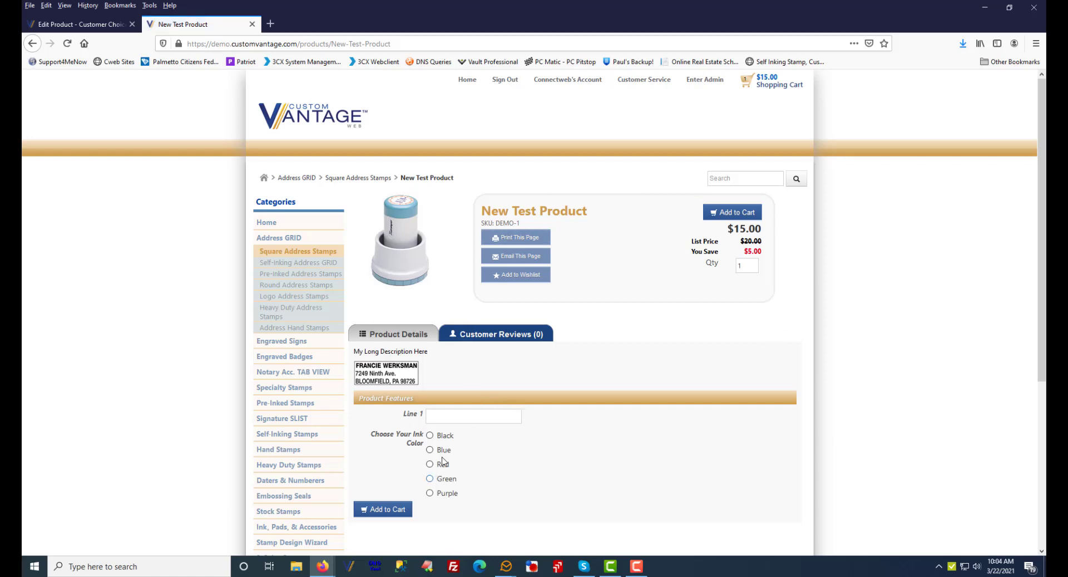
Enter ghgjhgj for Line 1, choose Red ink, add the product to the cart, and check its options there.
{"action": "left_click", "coordinate": [450, 417]}
{"action": "type", "text": "ghgjhgj"}
{"action": "left_click", "coordinate": [430, 464]}
{"action": "left_click_drag", "start_coordinate": [452, 415], "coordinate": [399, 412]}
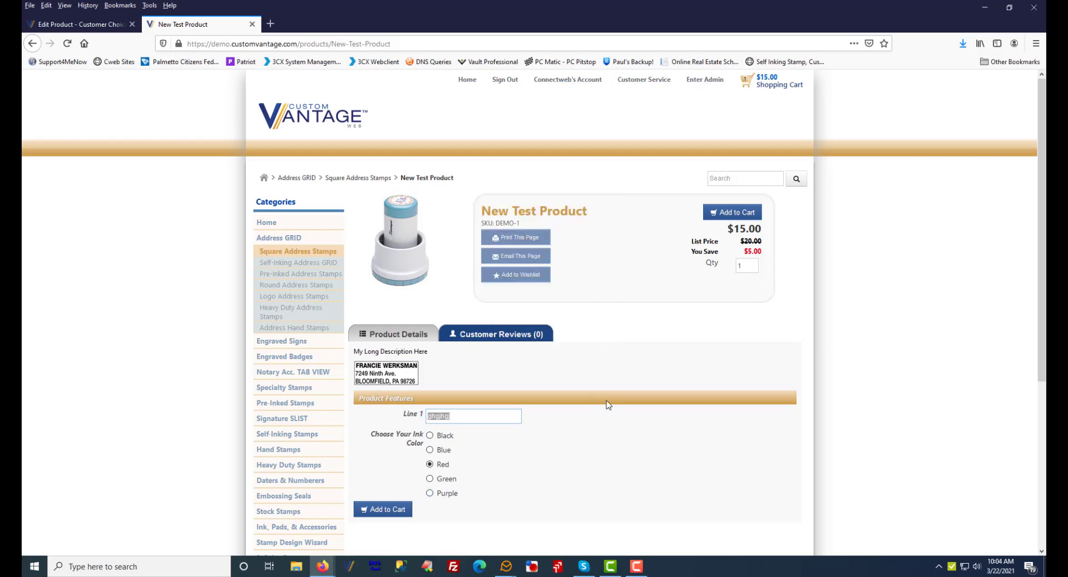
{"action": "left_click", "coordinate": [754, 215]}
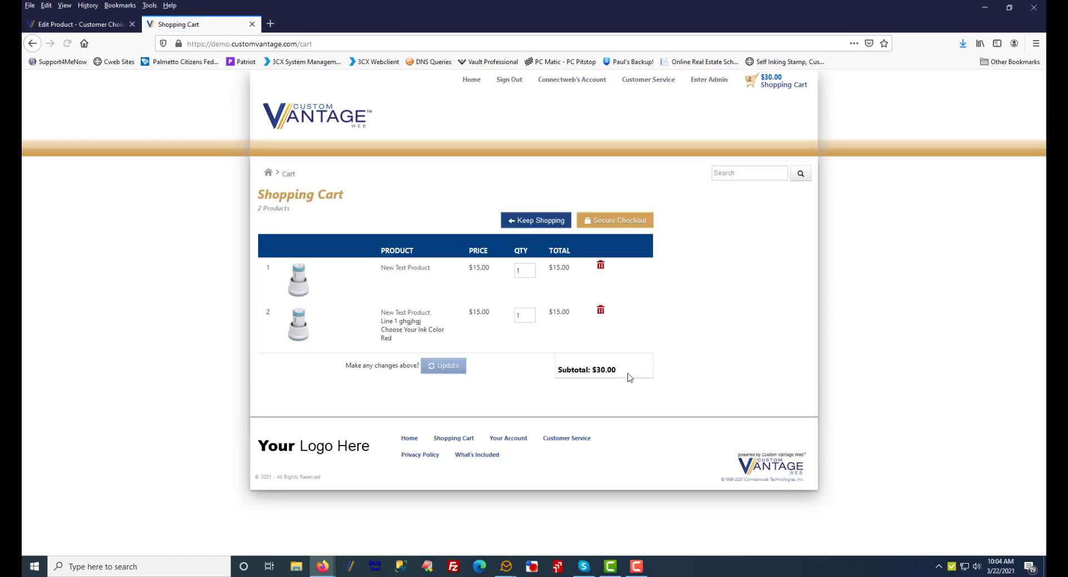
{"action": "mouse_move", "coordinate": [397, 321]}
{"action": "left_mouse_down"}
{"action": "mouse_move", "coordinate": [423, 322]}
{"action": "mouse_move", "coordinate": [397, 343]}
{"action": "mouse_move", "coordinate": [382, 328]}
{"action": "left_mouse_up"}
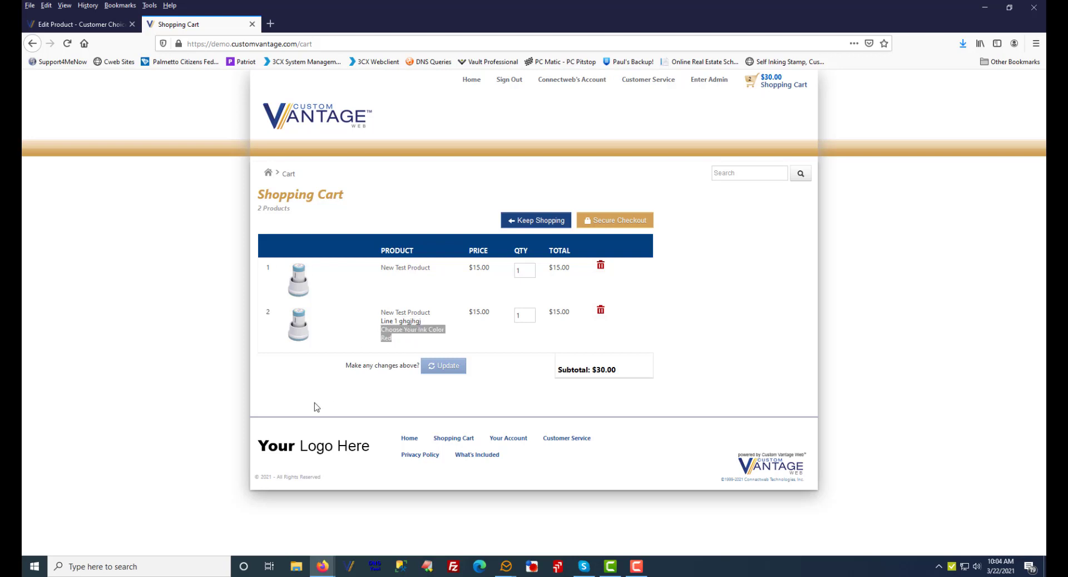
{"action": "left_click", "coordinate": [423, 353]}
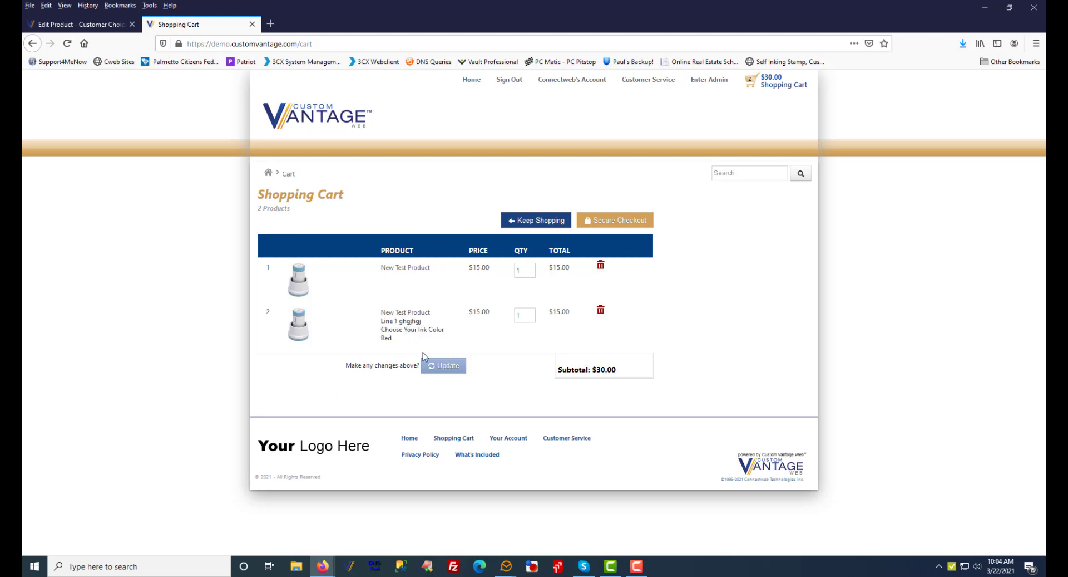